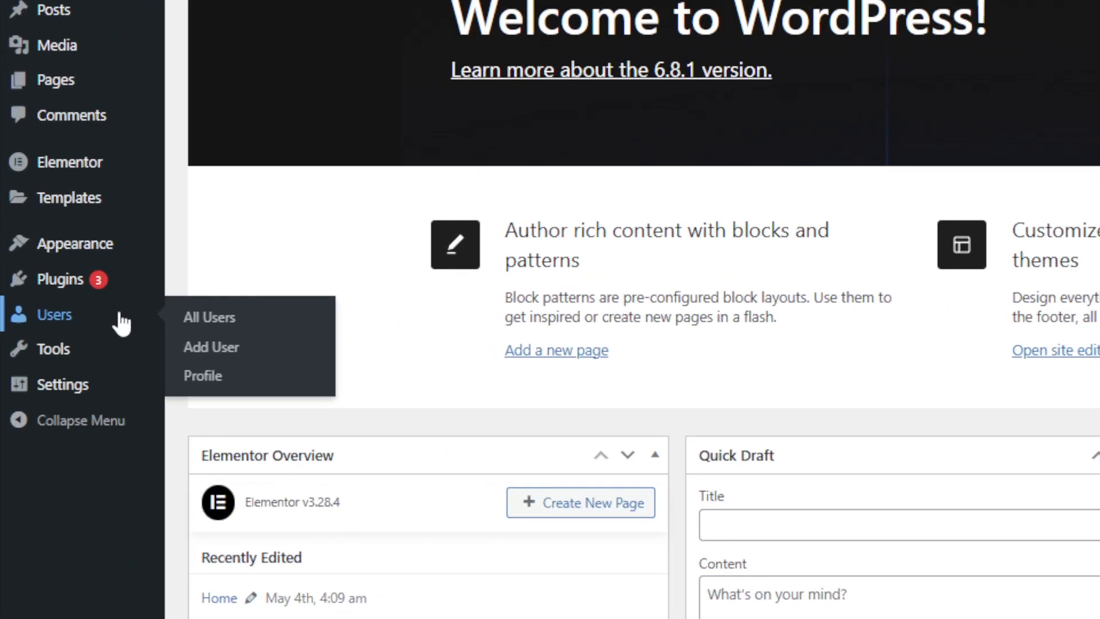
Search the plugin directory for onesignal.
mouse_move(54, 277)
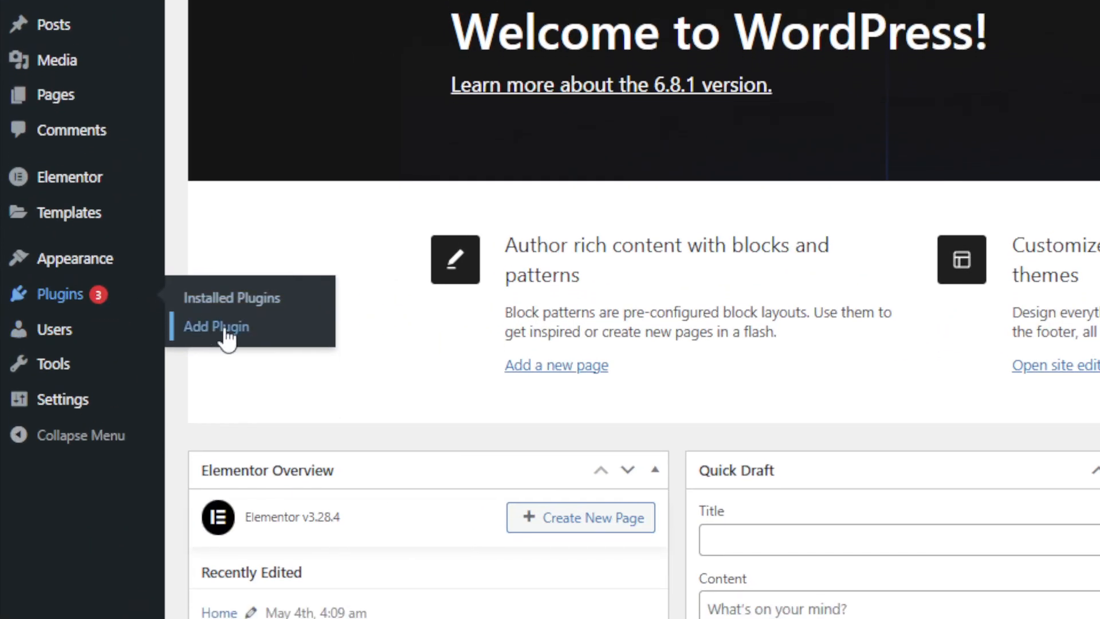
left_click(227, 315)
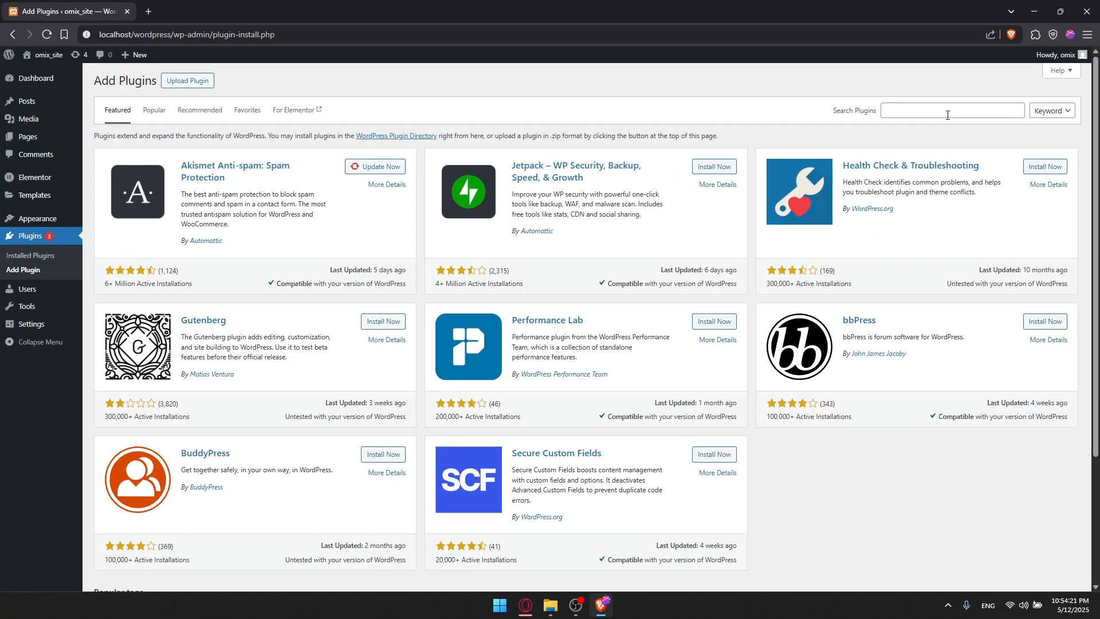
left_click(795, 229)
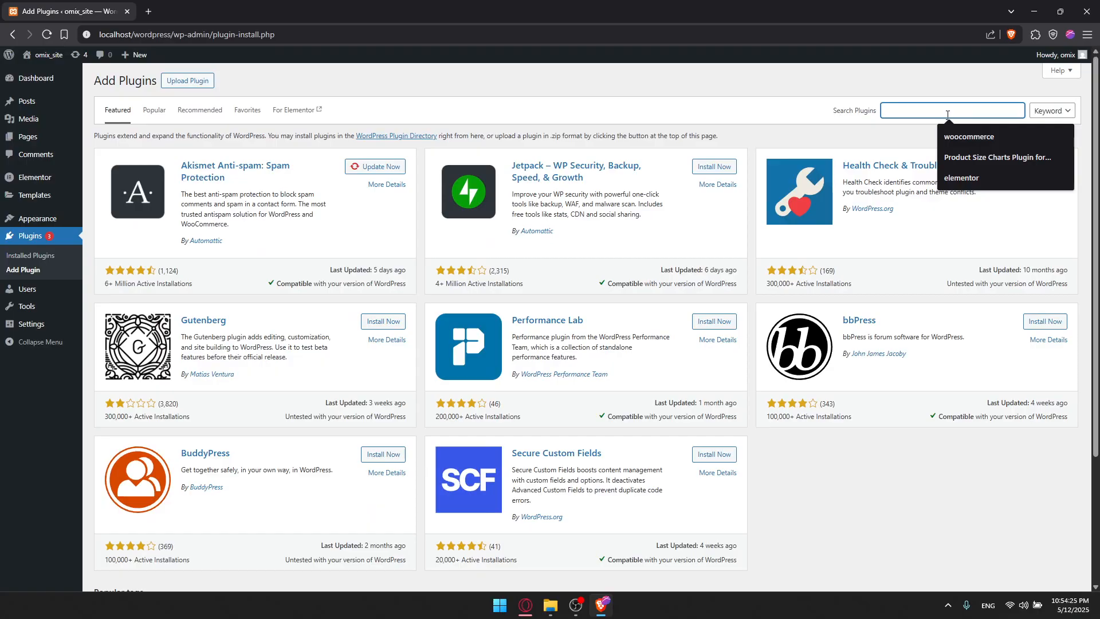
type("onesignal")
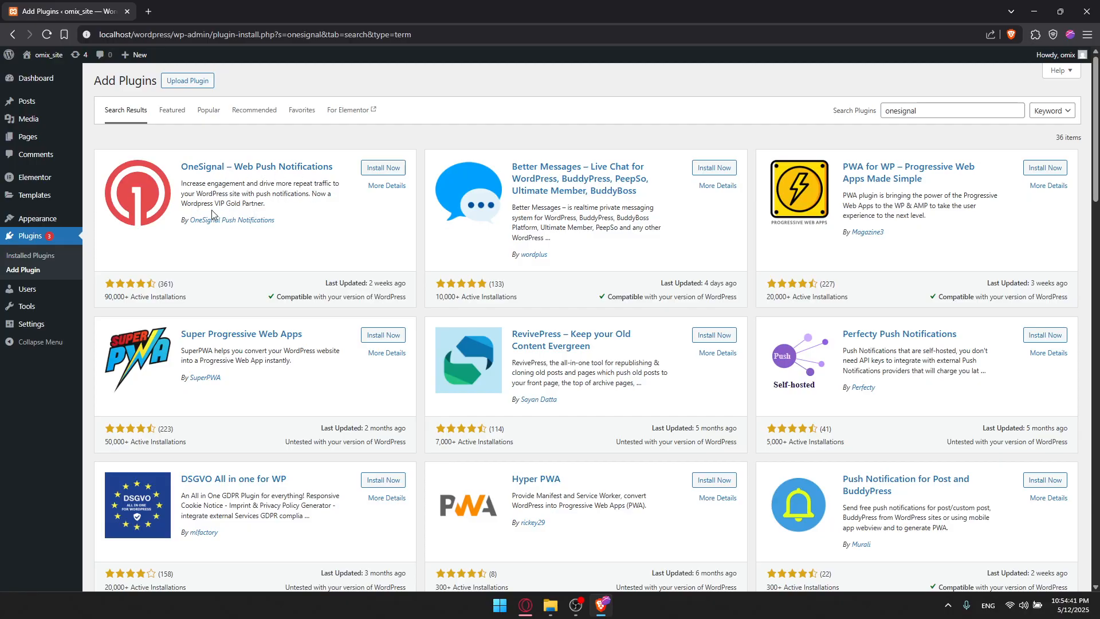
Review the OneSignal – Web Push Notifications details: description, installation, FAQ, changelog and screenshots.
left_click(243, 167)
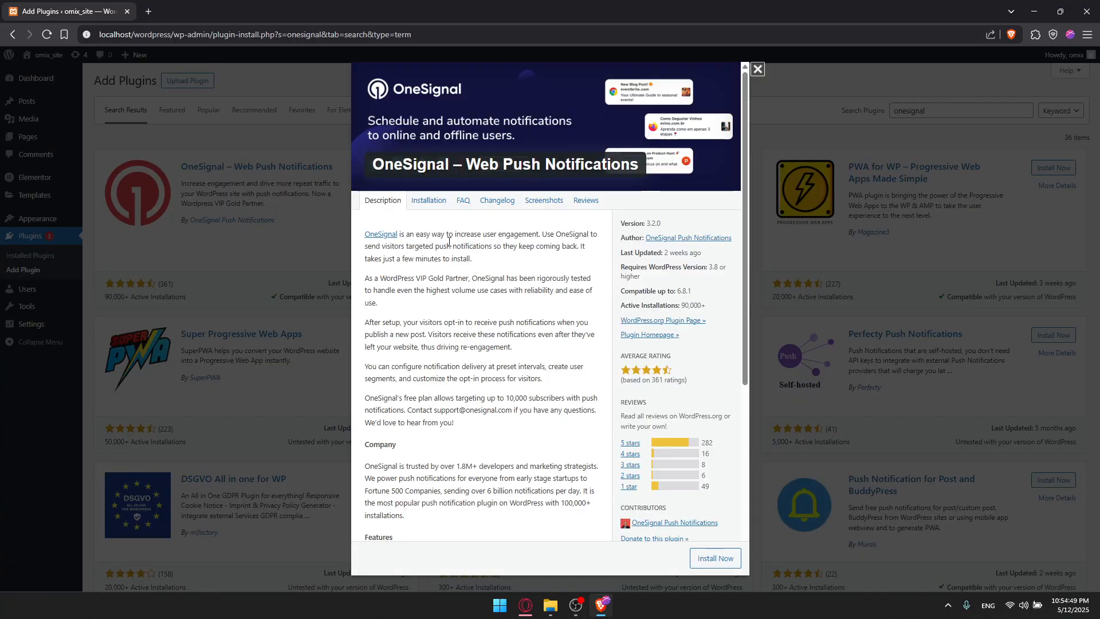
scroll(437, 234, "down", 5)
scroll(437, 238, "up", 5)
scroll(437, 238, "down", 5)
scroll(437, 238, "up", 5)
left_click(429, 200)
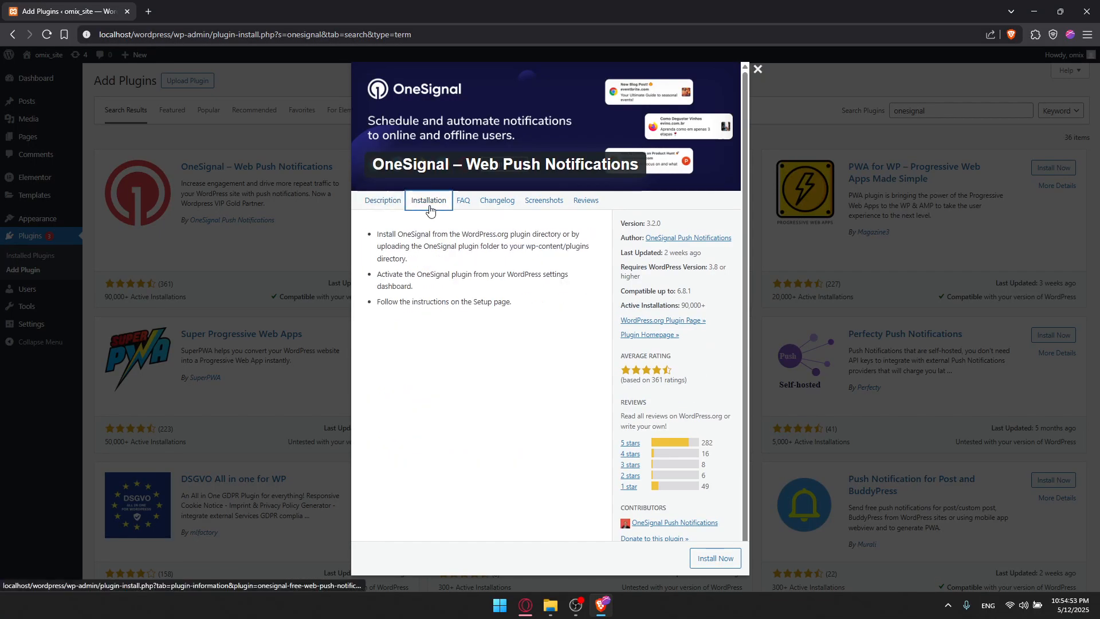
left_click(463, 201)
left_click(490, 200)
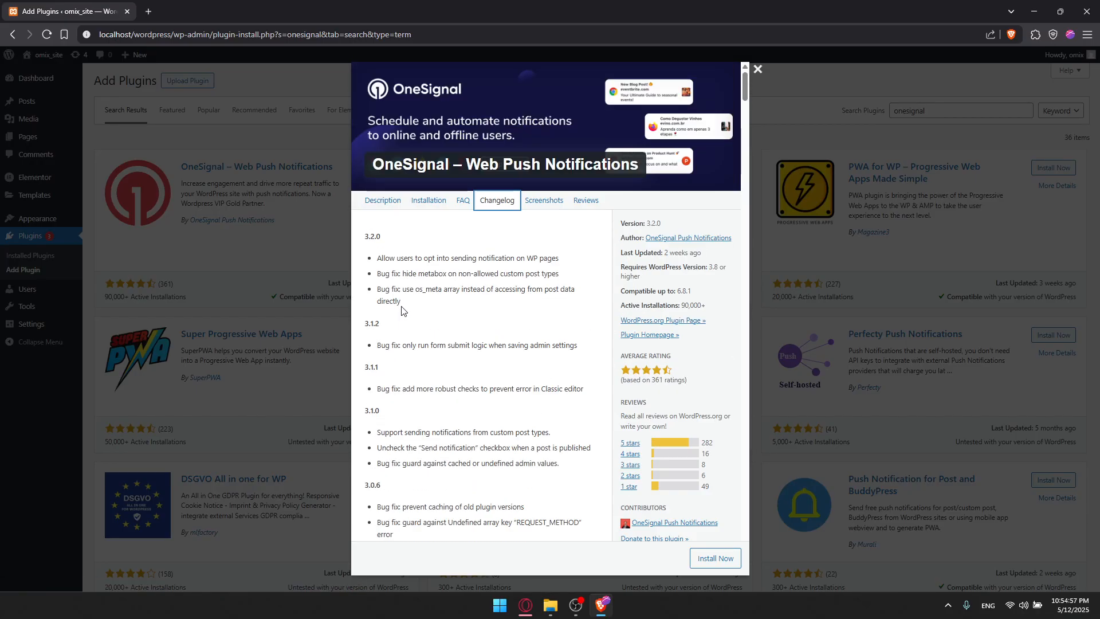
left_click(545, 201)
scroll(508, 281, "down", 1)
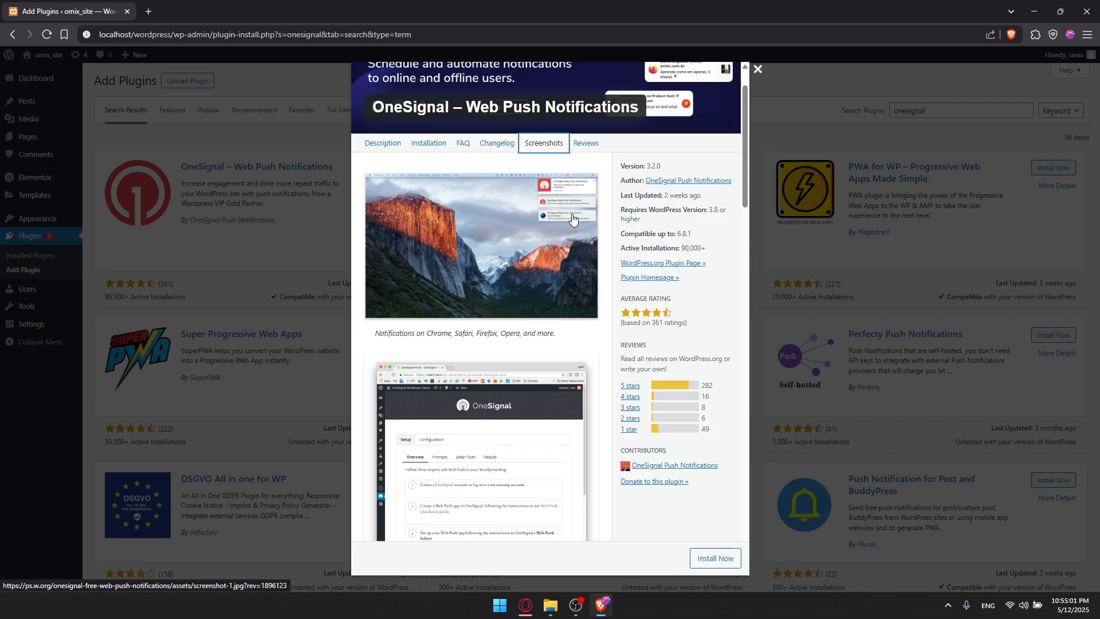
left_click(549, 207)
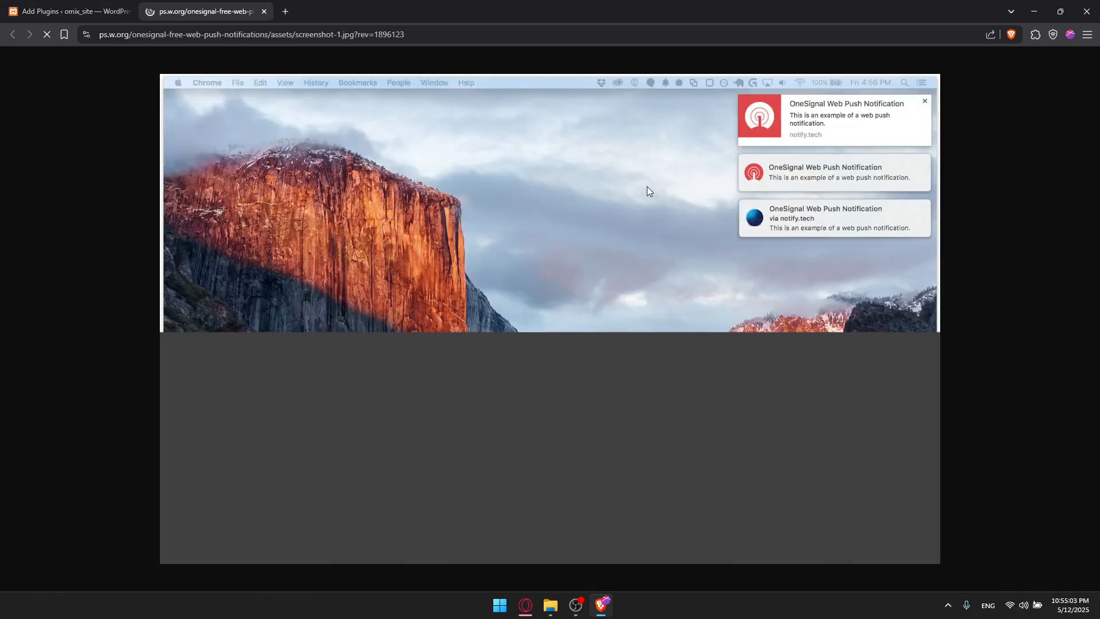
key("ctrl+w")
Read the OneSignal plugin's user reviews, then close the details window.
scroll(424, 321, "down", 10)
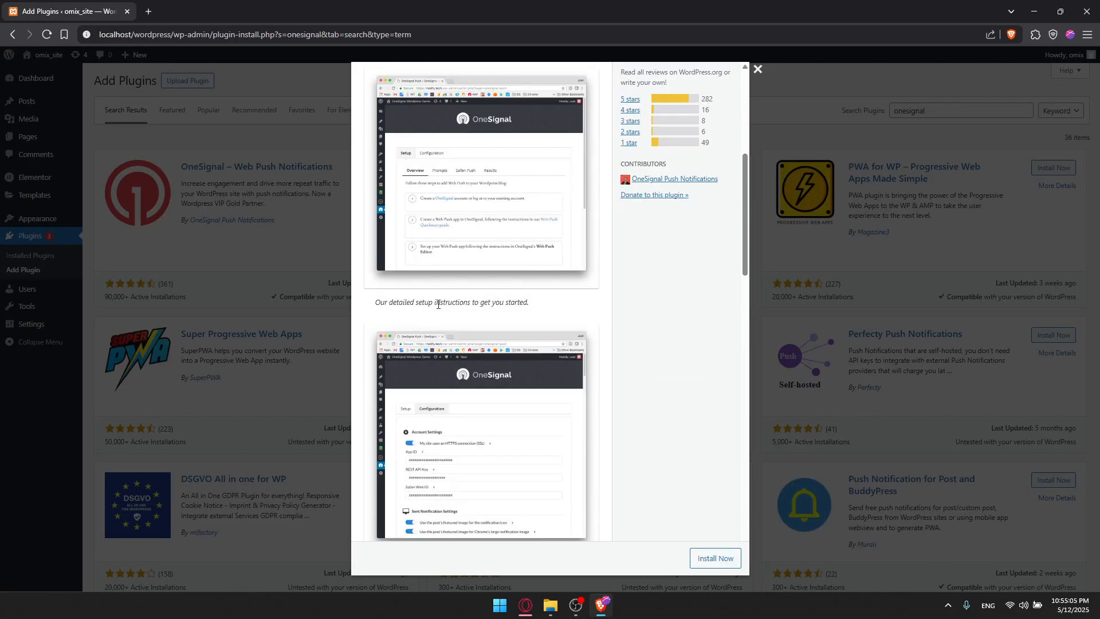
scroll(465, 278, "down", 9)
scroll(474, 210, "up", 13)
scroll(475, 210, "down", 14)
scroll(475, 209, "up", 15)
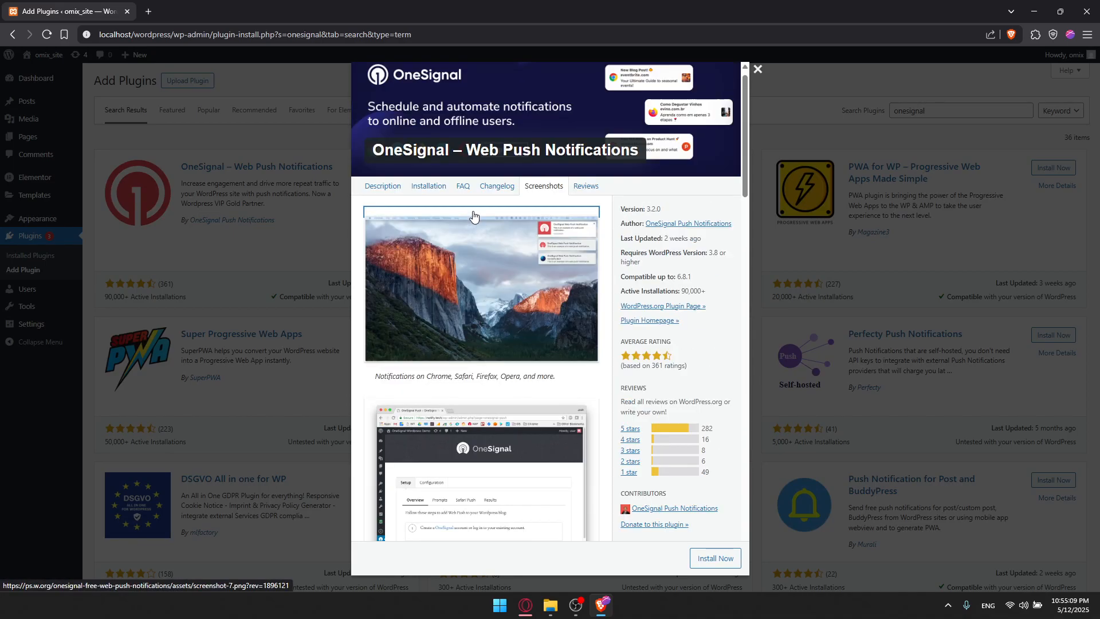
left_click(582, 209)
scroll(498, 235, "down", 3)
scroll(501, 229, "up", 3)
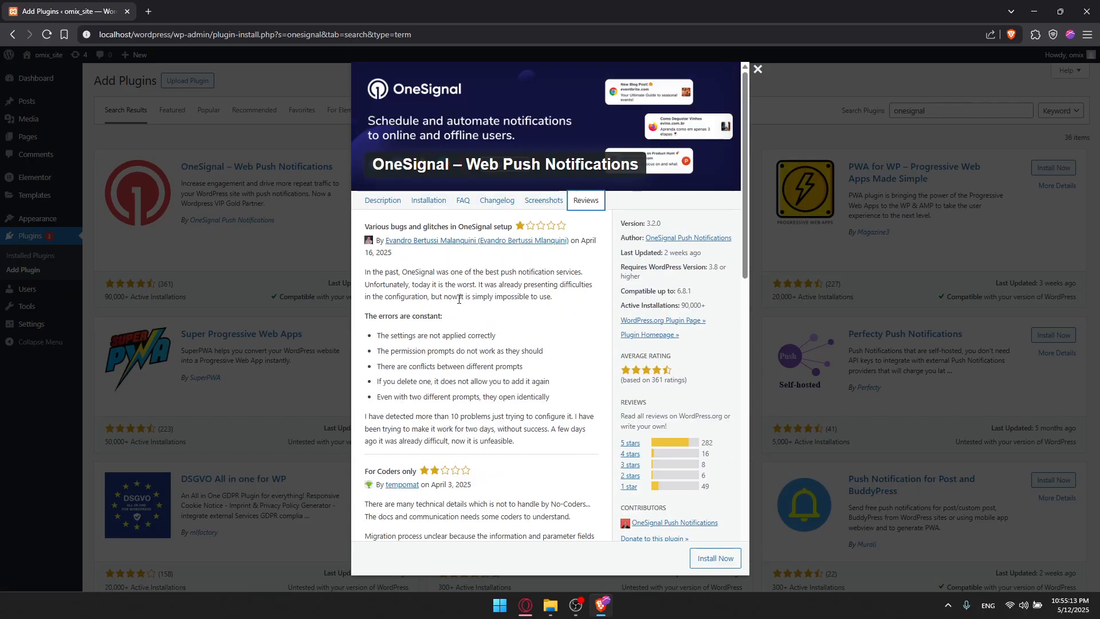
scroll(429, 290, "down", 5)
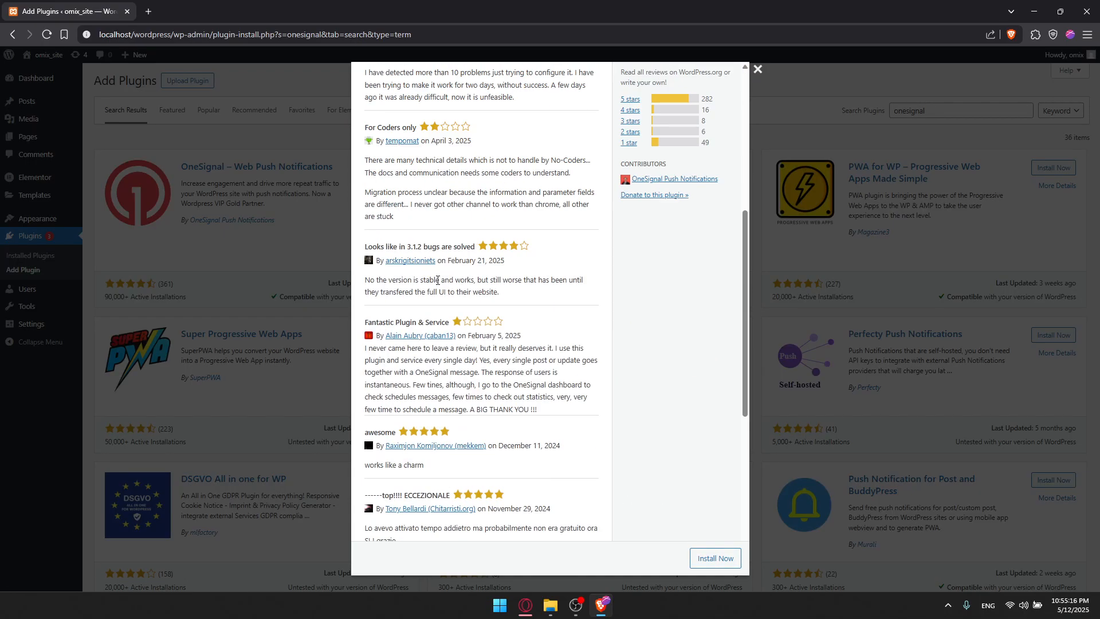
scroll(506, 260, "down", 5)
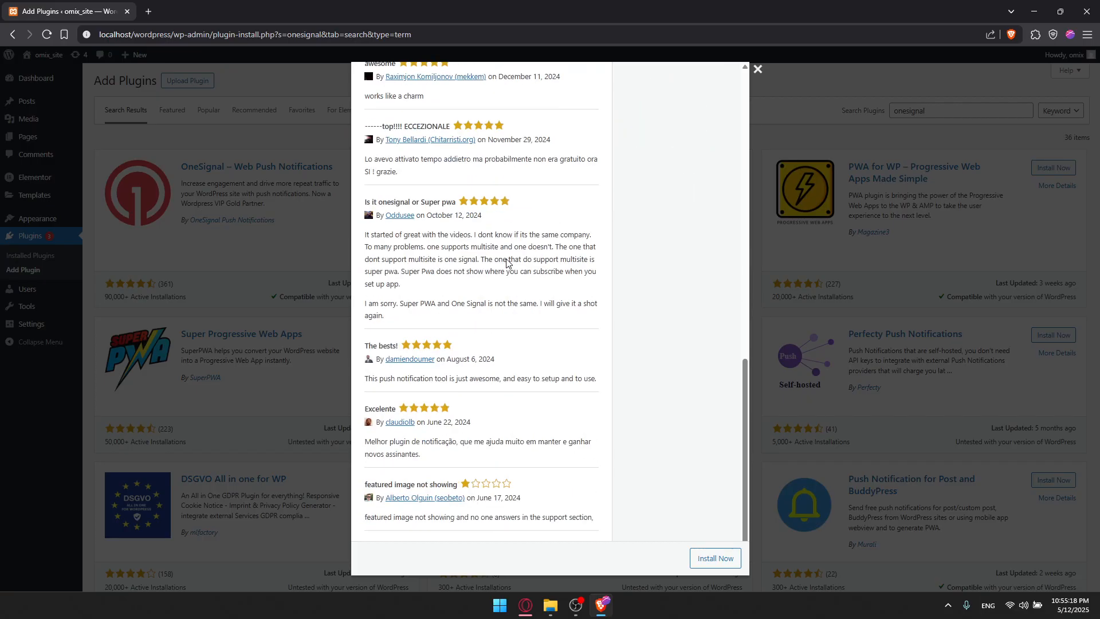
scroll(507, 263, "up", 10)
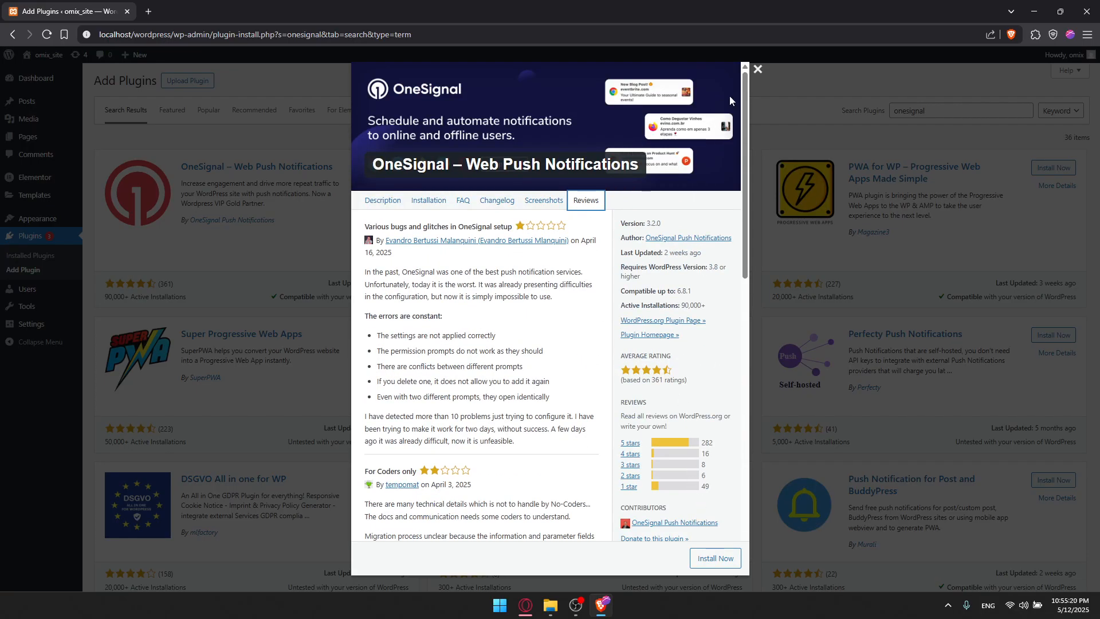
left_click(757, 70)
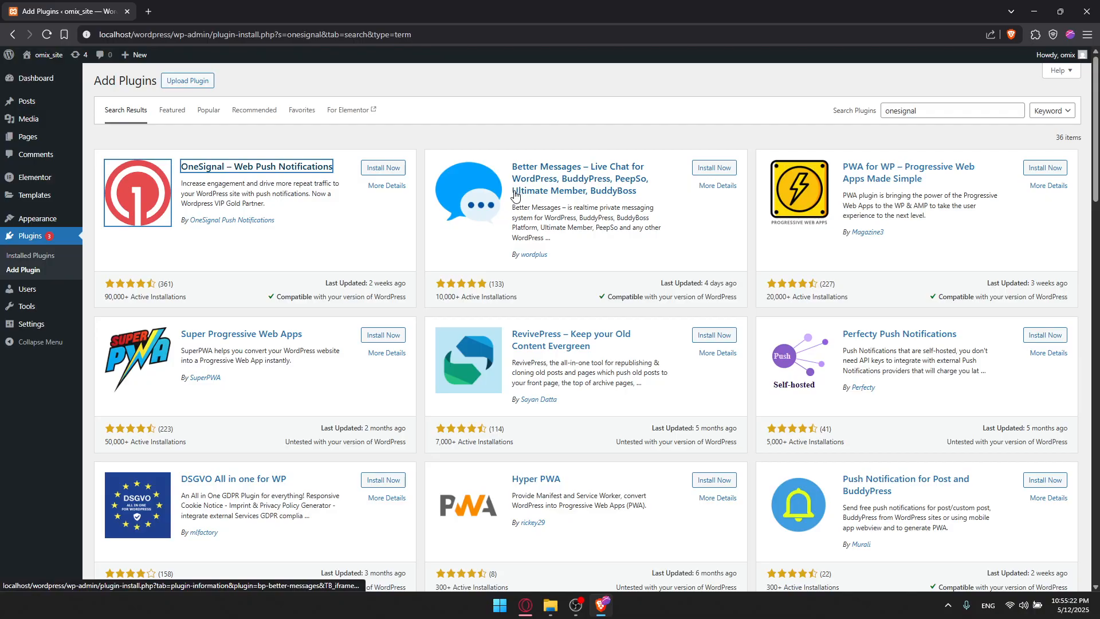
Install and activate the OneSignal – Web Push Notifications plugin.
left_click(324, 206)
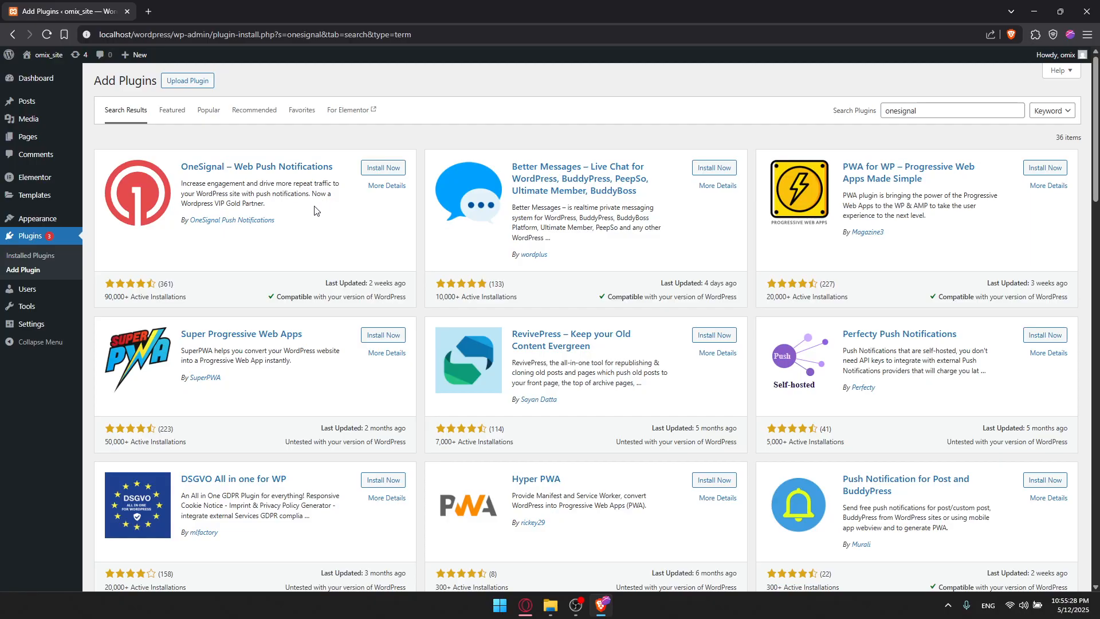
left_click(381, 167)
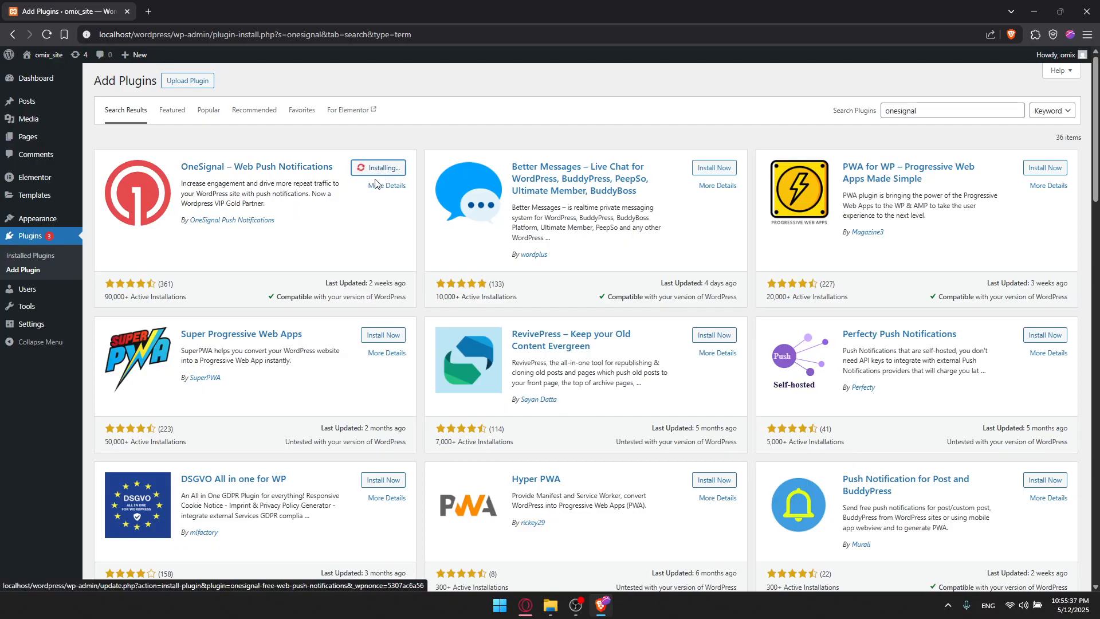
left_click(394, 166)
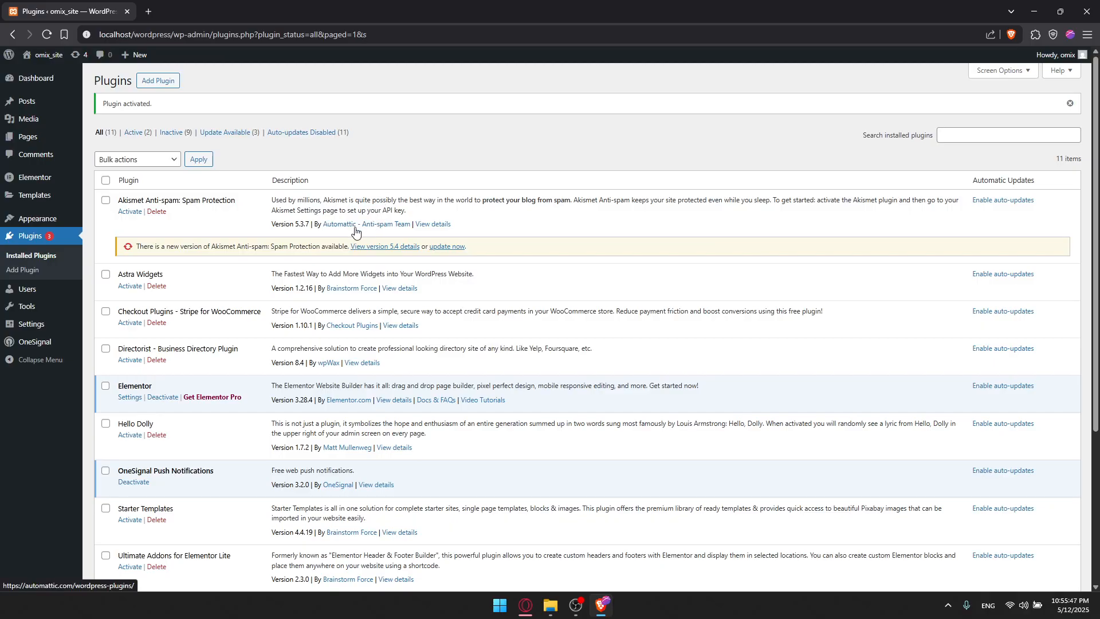
Open the OneSignal author website from the plugin list in a new tab and switch to it.
scroll(288, 210, "down", 3)
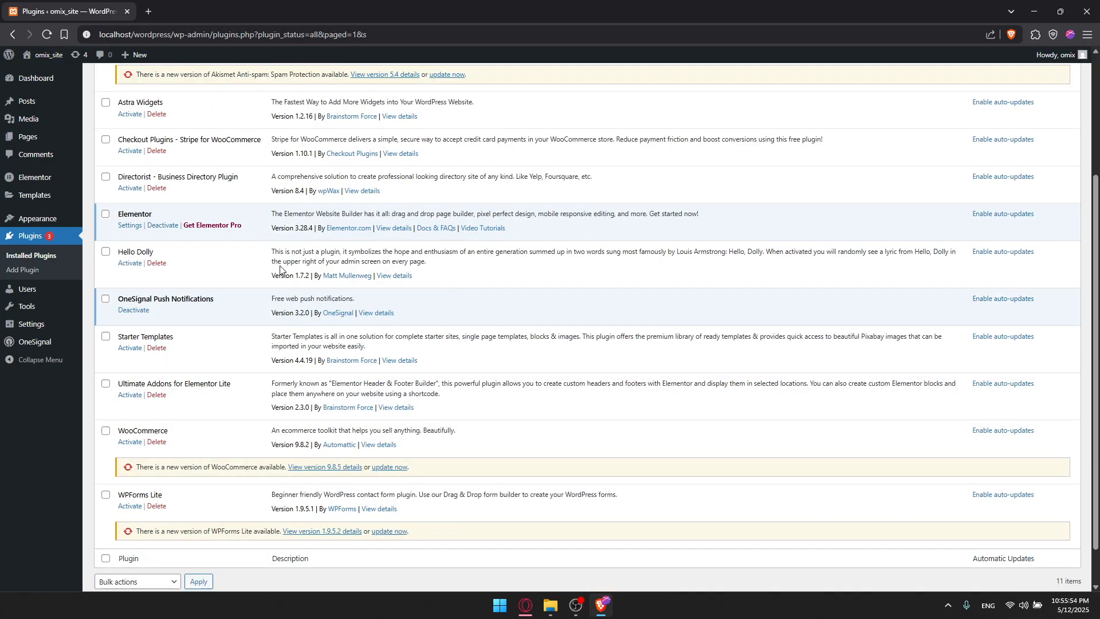
left_click_drag(121, 297, 213, 300)
left_click(156, 307)
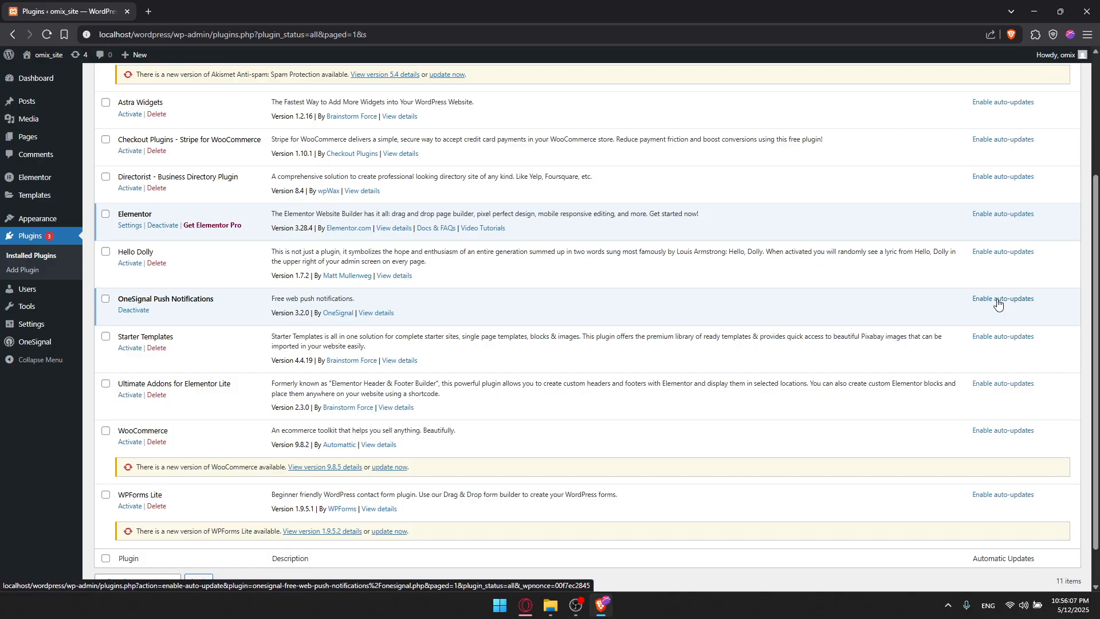
scroll(523, 297, "down", 1)
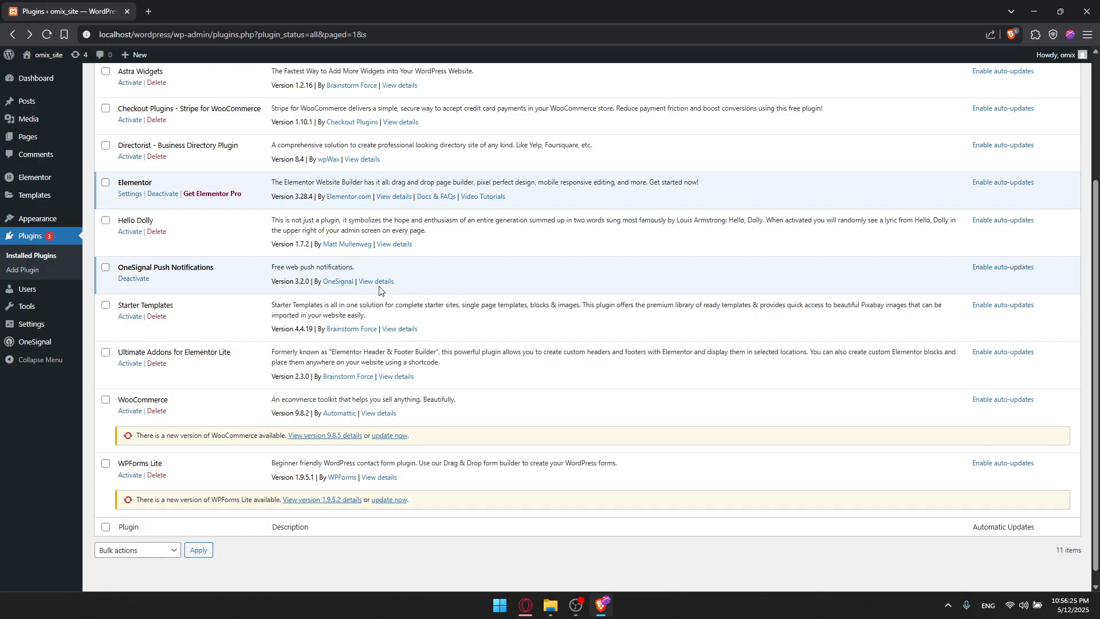
right_click(347, 290)
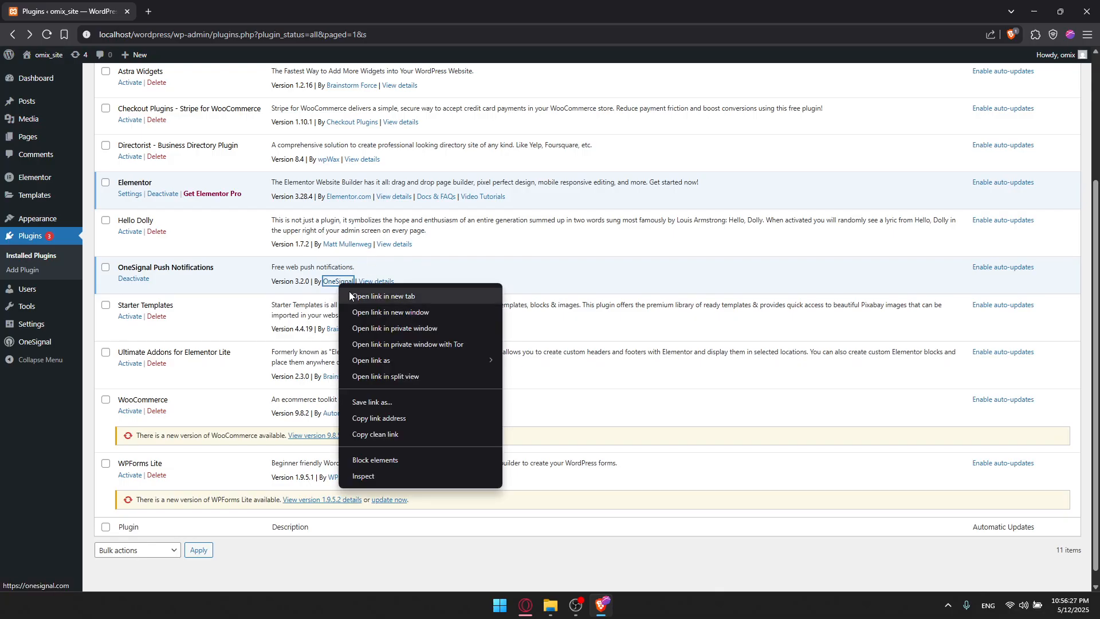
left_click(358, 297)
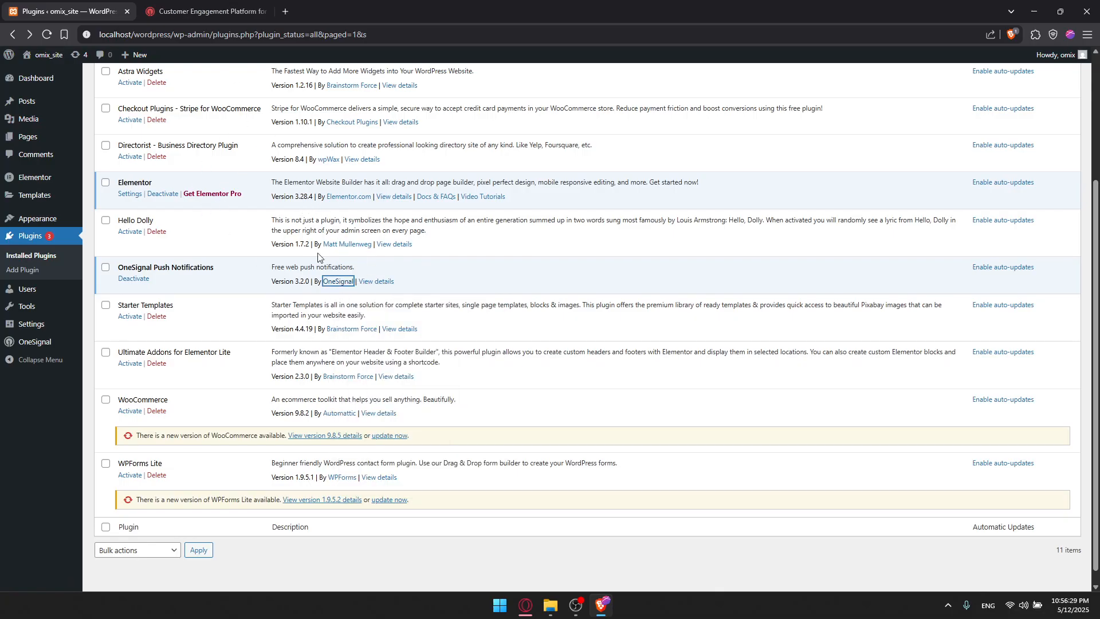
left_click(200, 12)
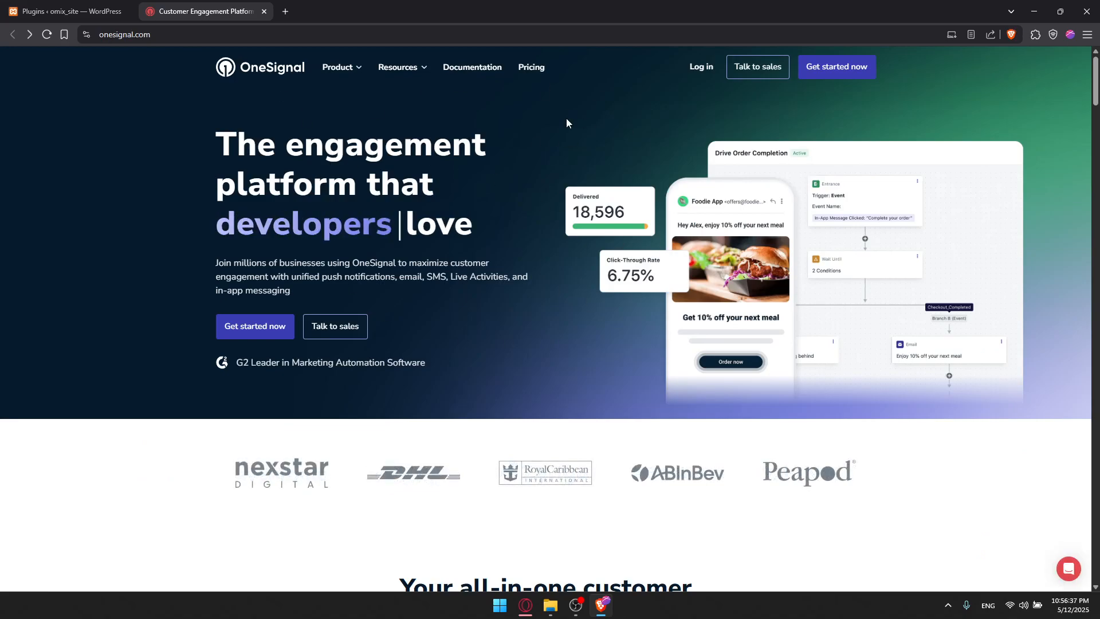
Examine OneSignal's pricing plans and their included features.
left_click(535, 68)
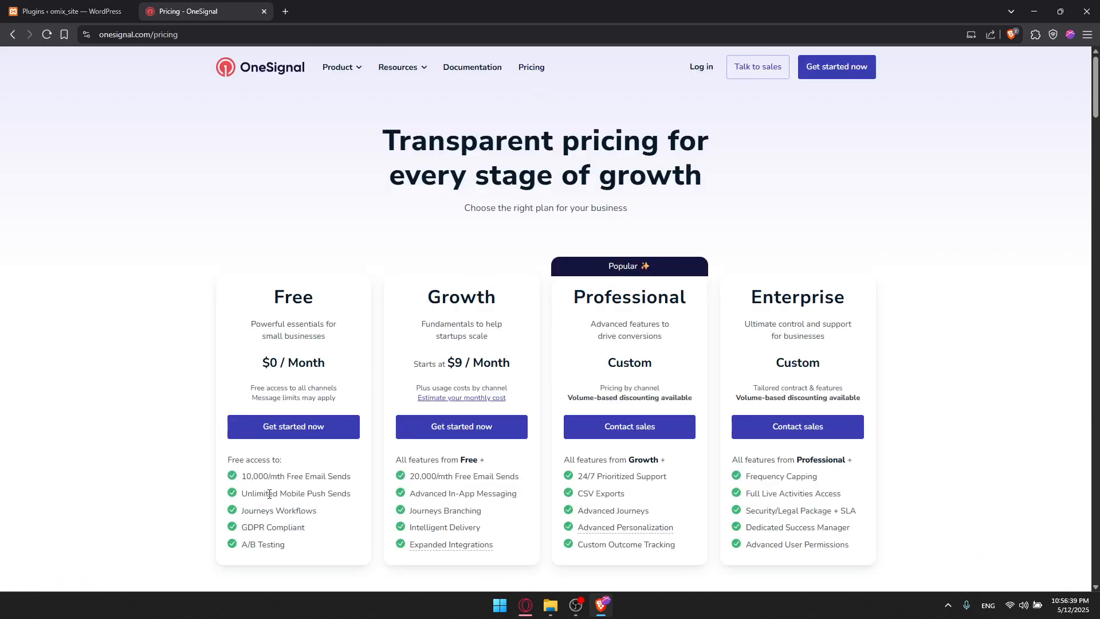
scroll(288, 475, "down", 2)
left_click_drag(243, 362, 299, 450)
left_click(294, 441)
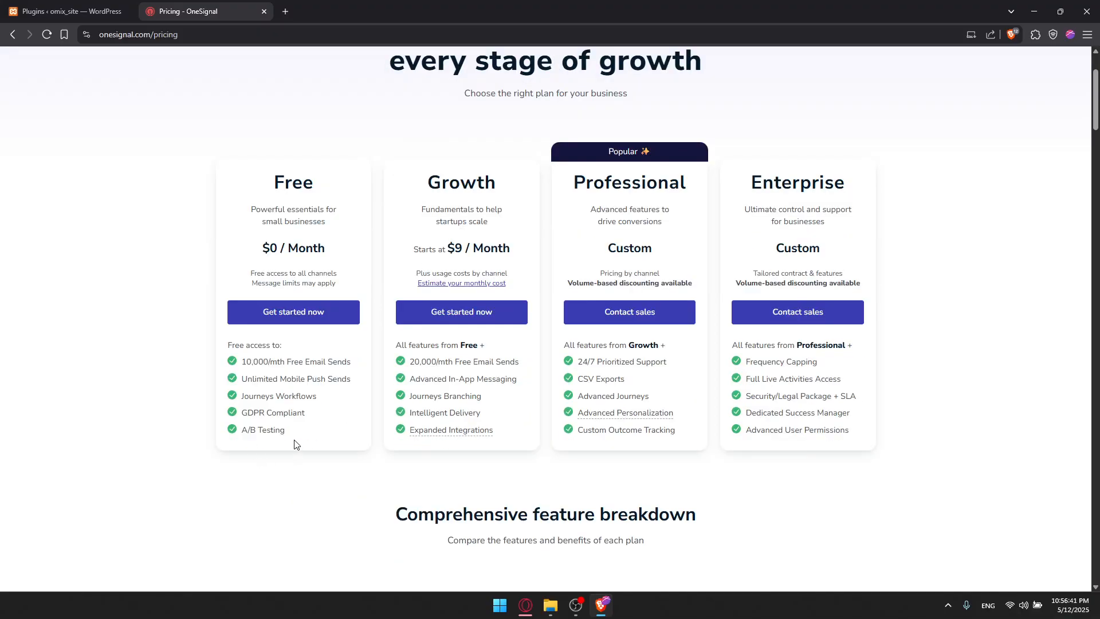
scroll(337, 235, "up", 2)
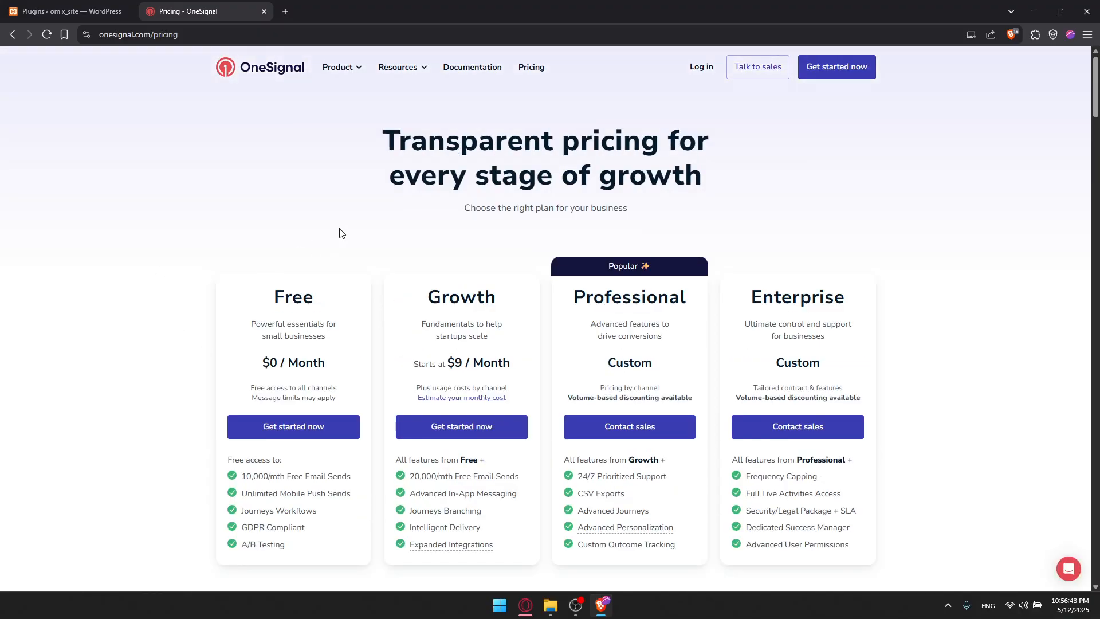
key("alt+Left")
Open OneSignal's sign-up page and sign up using a Google account.
left_click(833, 68)
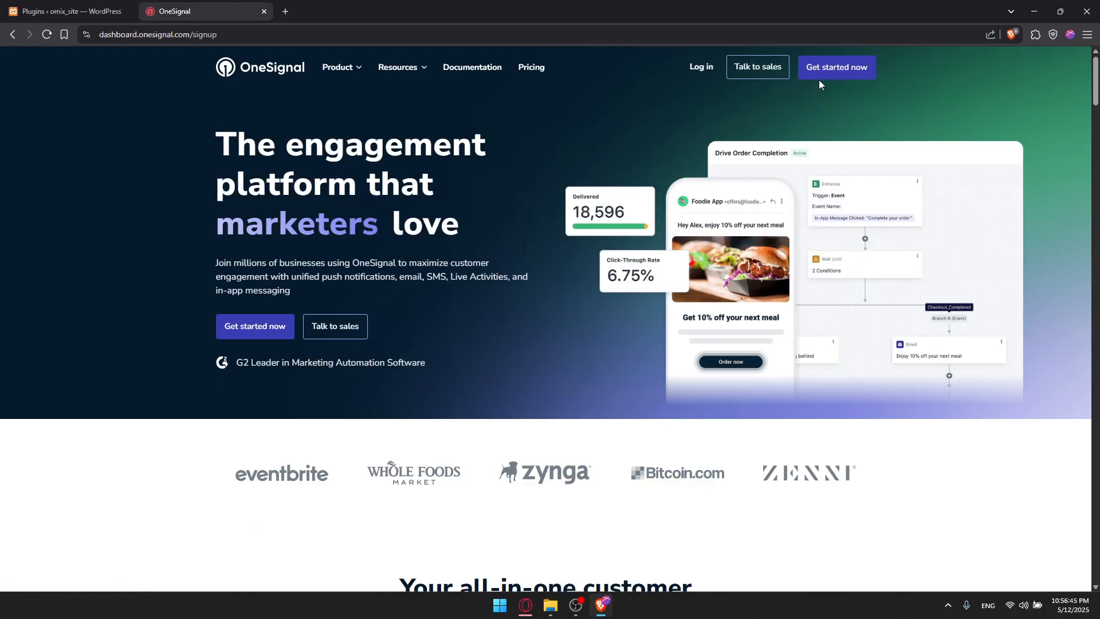
key("alt+Left")
left_click(709, 68)
key("alt+Left")
left_click(836, 68)
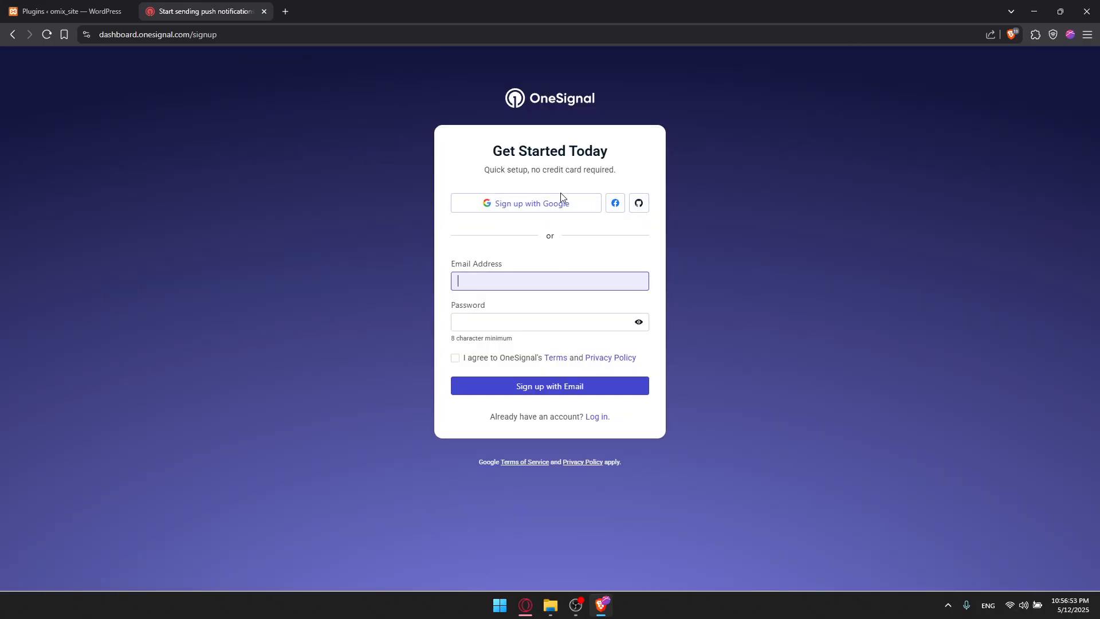
left_click(570, 205)
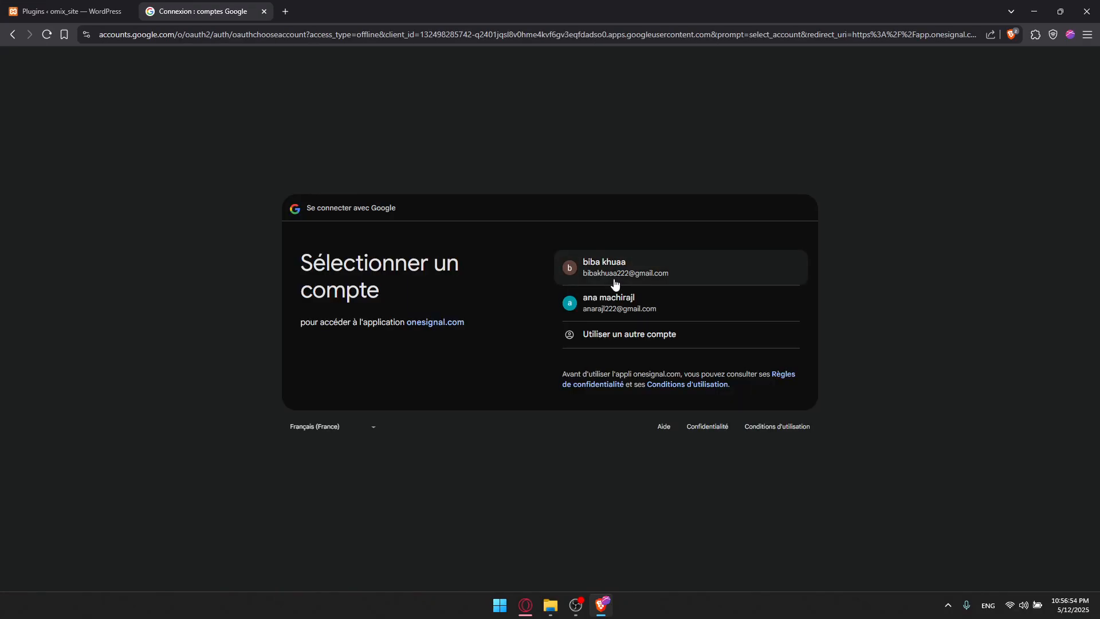
left_click(623, 271)
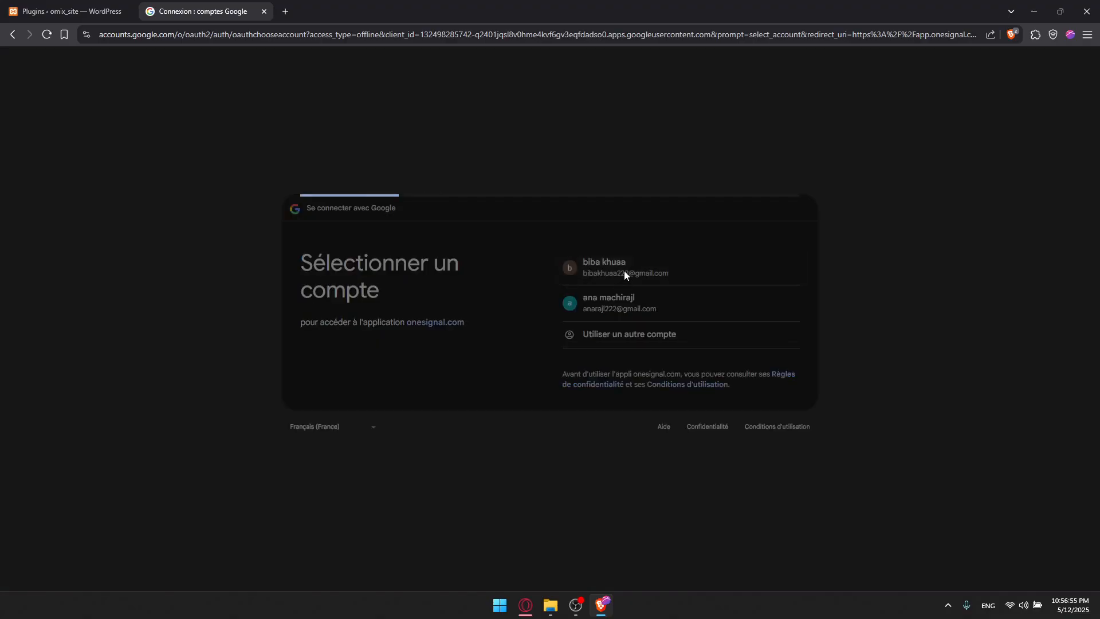
left_click(744, 373)
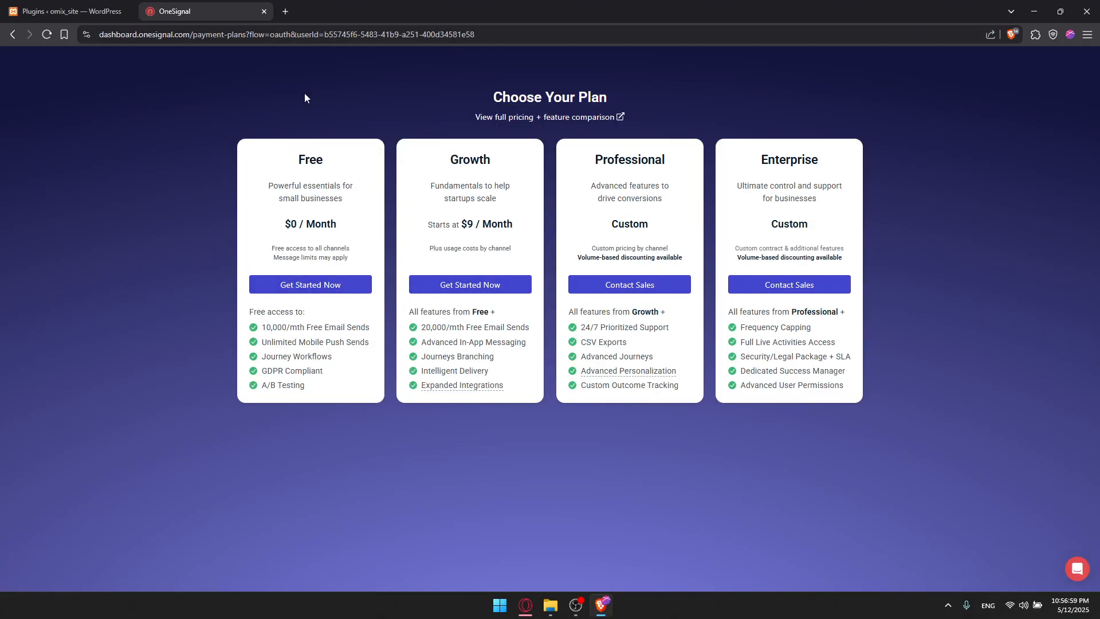
Pick the Free plan and enter your first and last name in the onboarding form.
left_click(294, 284)
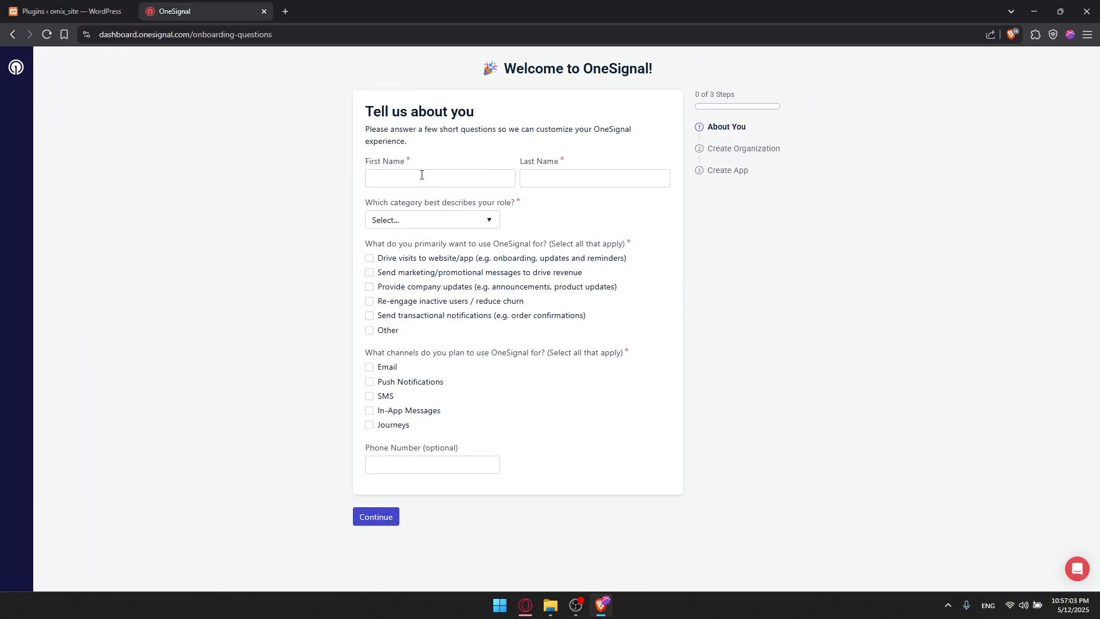
left_click(421, 175)
left_click(441, 210)
left_click(545, 178)
left_click(604, 213)
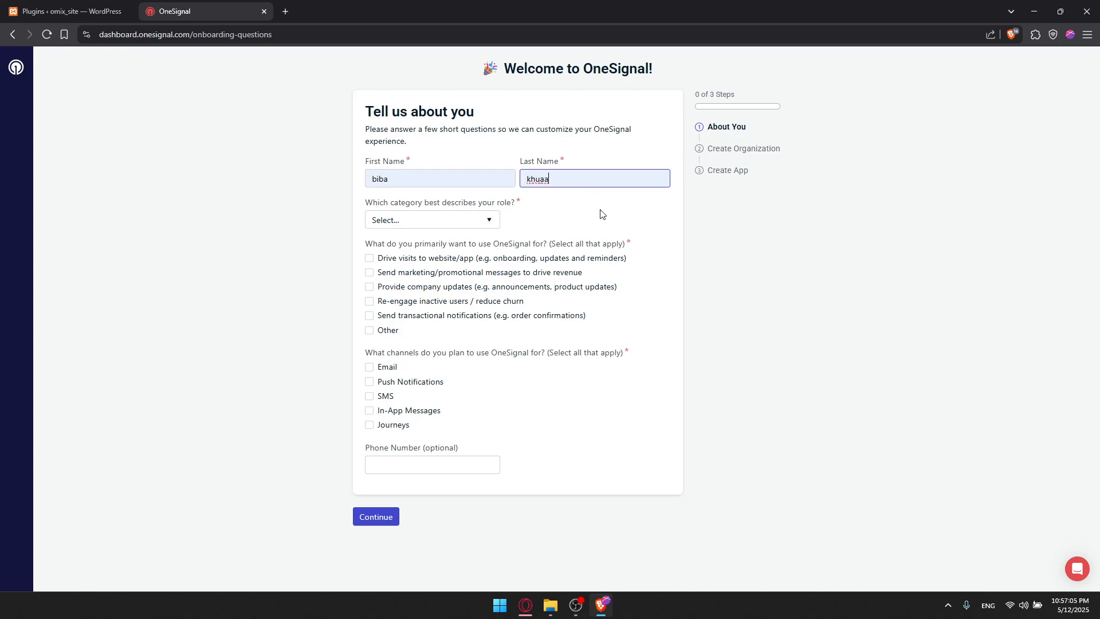
Set the role to Marketing, tick driving website visits and Push Notifications, and continue.
left_click(432, 225)
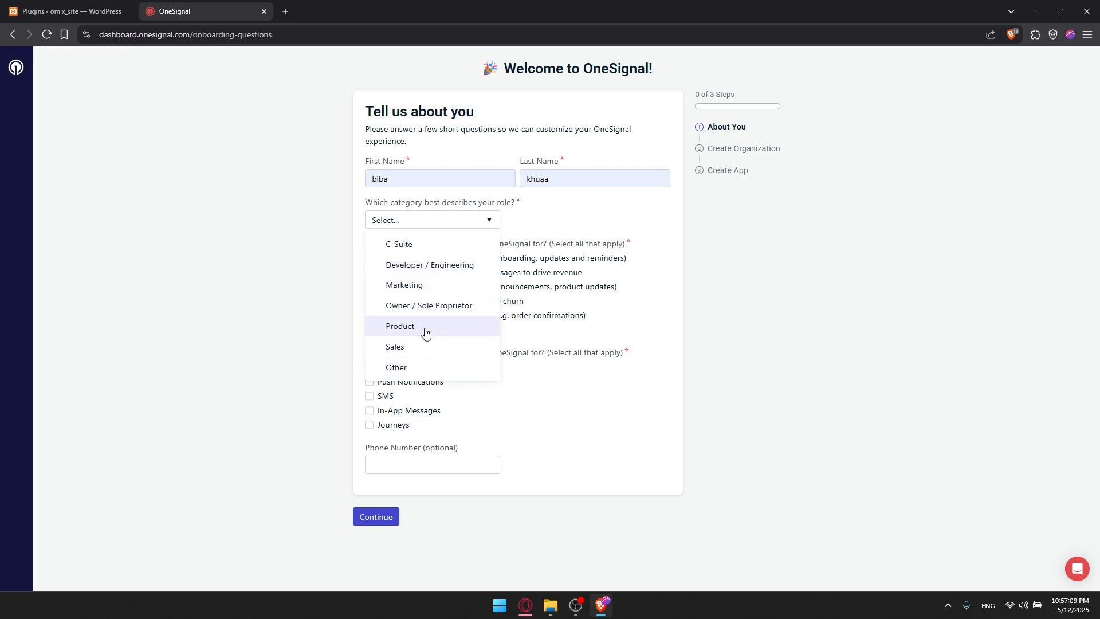
left_click(434, 286)
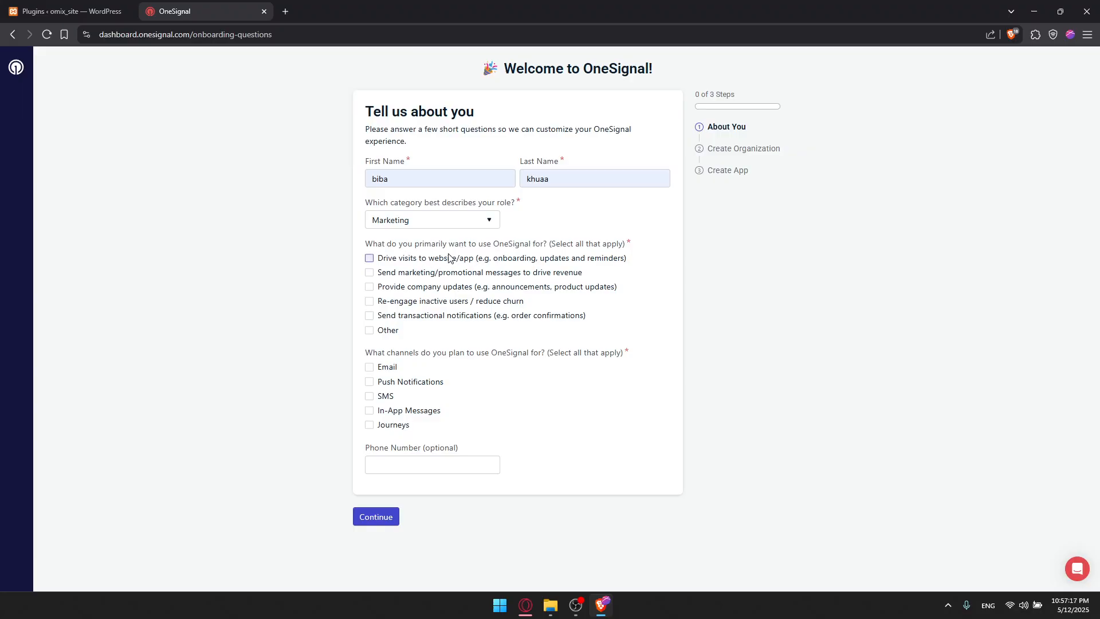
left_click(369, 258)
left_click(370, 382)
left_click(374, 516)
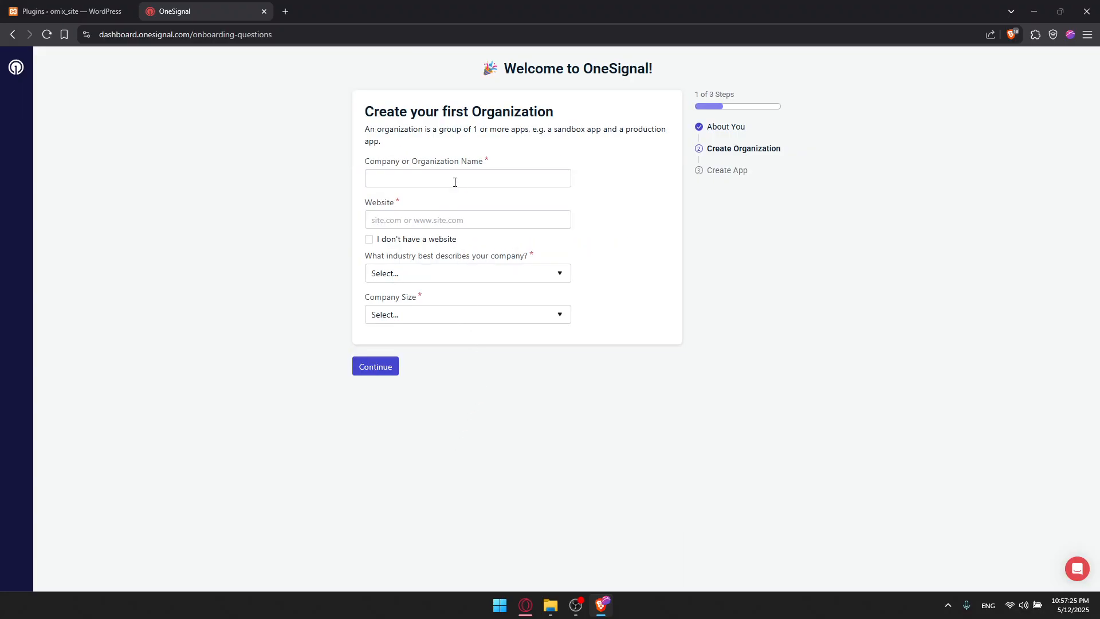
Enter Omix as the company or organization name.
left_click(442, 180)
type("Omix")
left_click(413, 216)
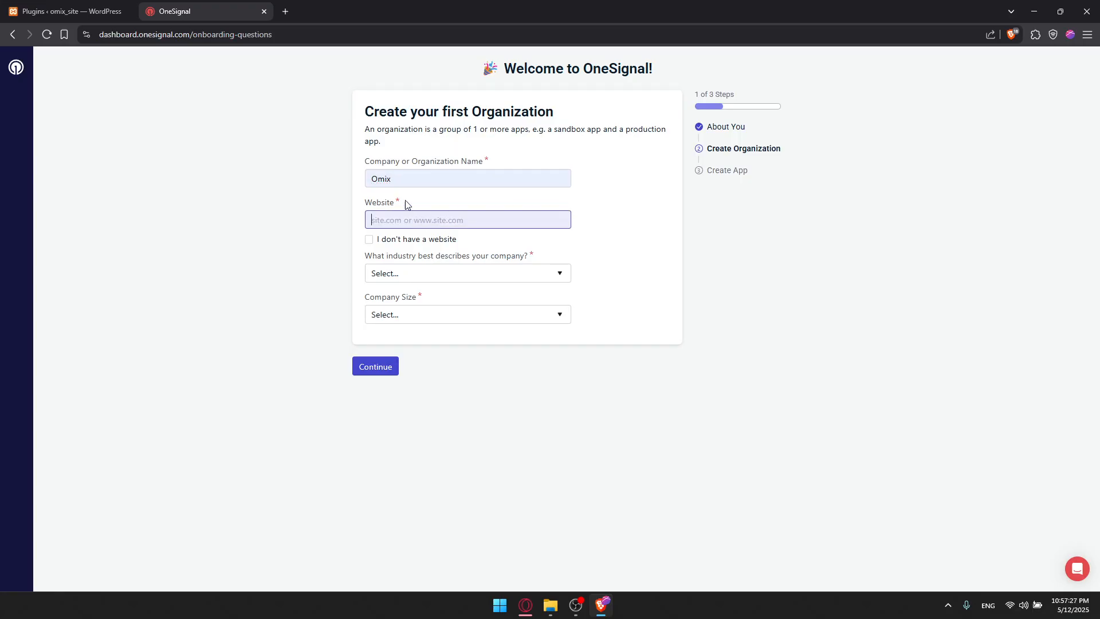
Check the local WordPress site in the other tab for its web address.
left_click(96, 4)
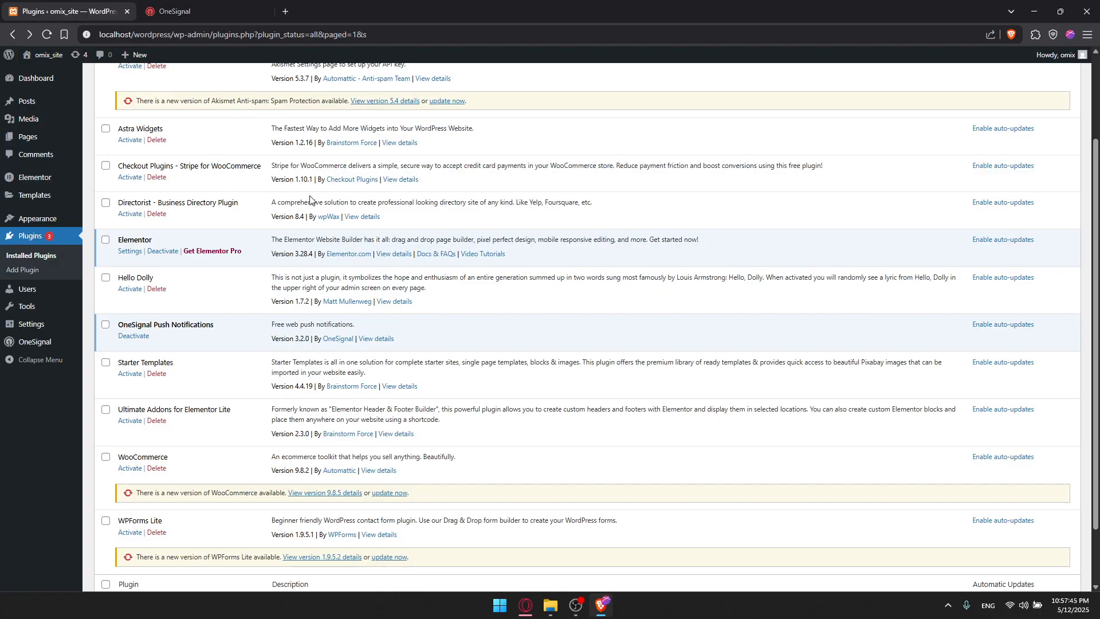
mouse_move(46, 54)
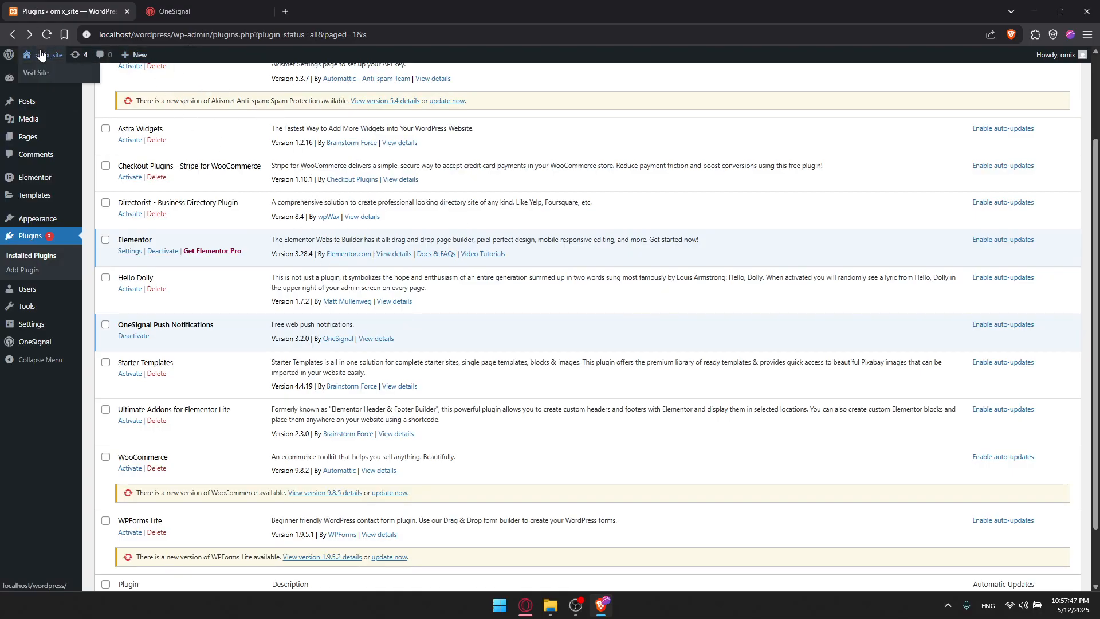
left_click(41, 73)
mouse_move(8, 54)
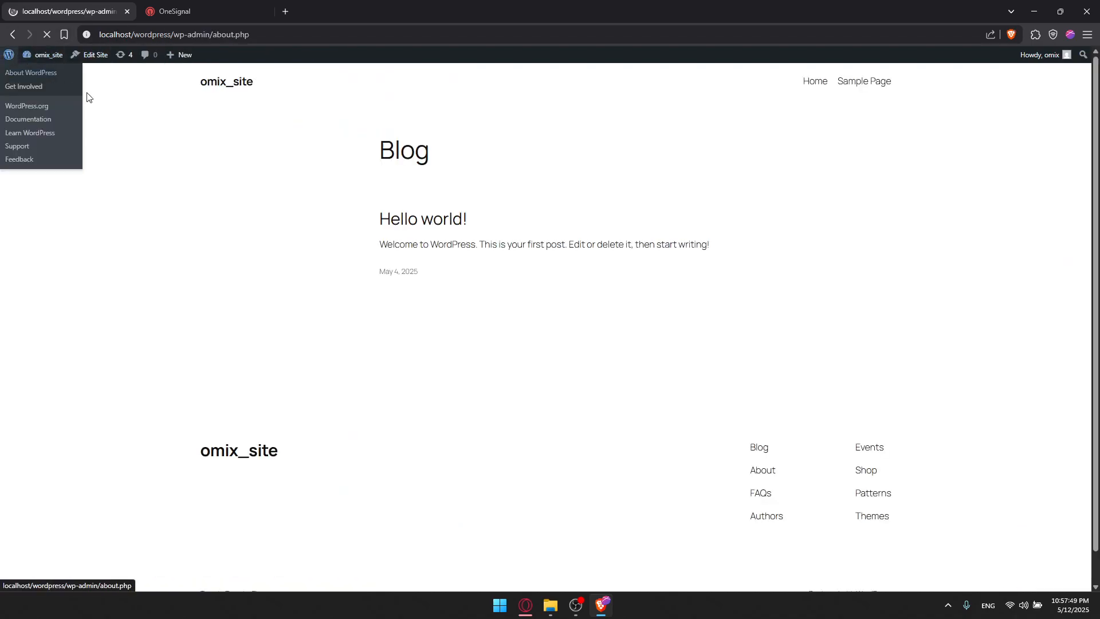
left_click(31, 72)
left_click(40, 78)
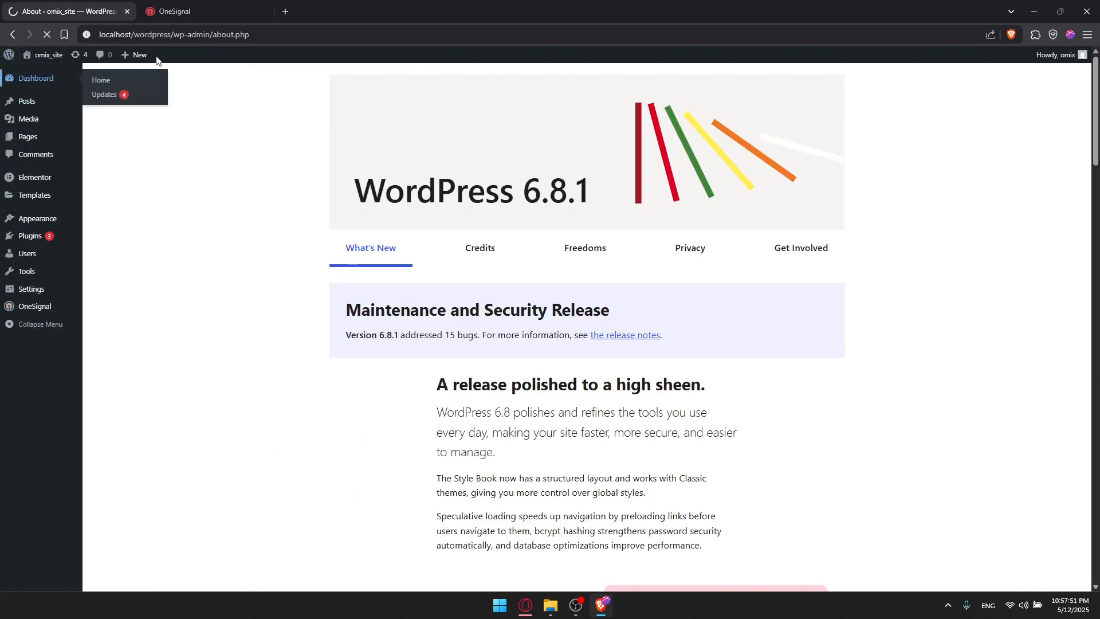
left_click(182, 9)
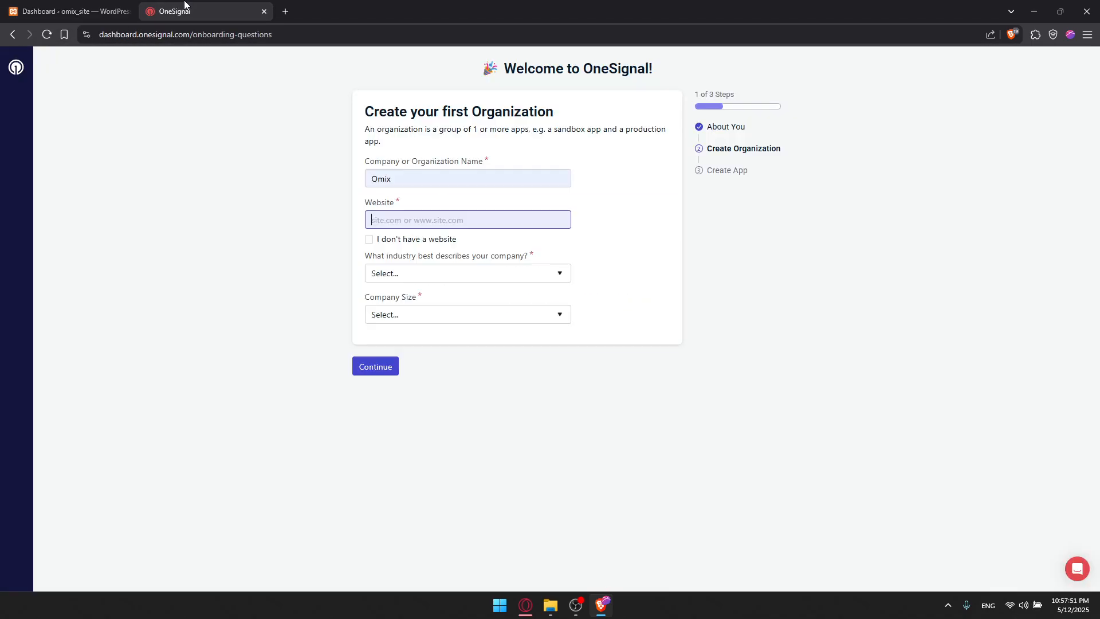
Mark that there is no website, choose an industry and company size, and continue.
left_click(369, 241)
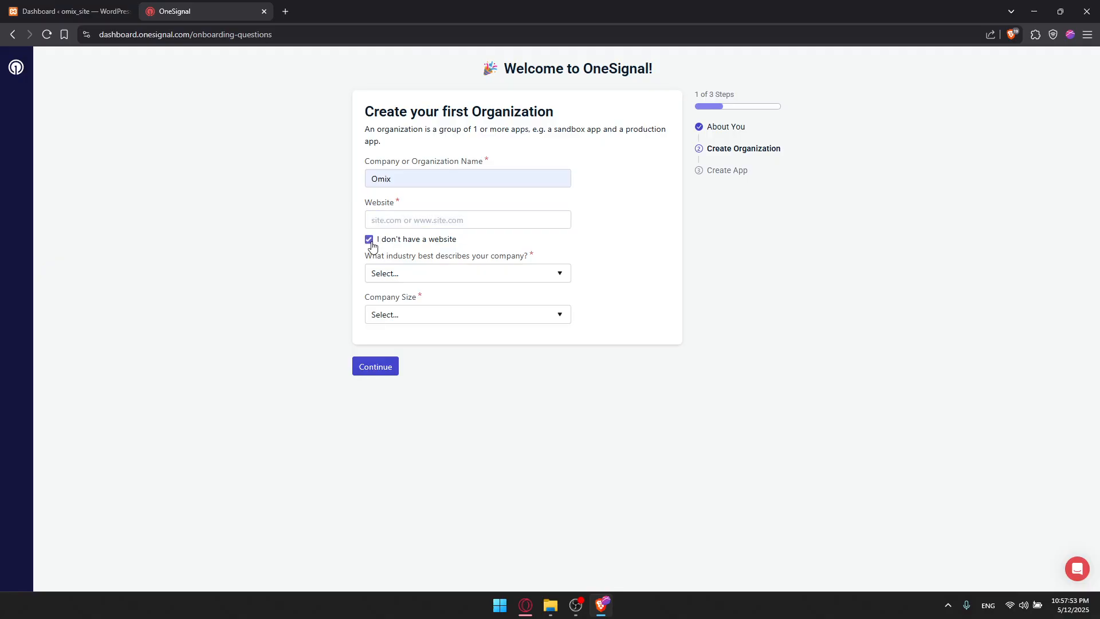
left_click(420, 274)
left_click(430, 339)
left_click(424, 315)
left_click(404, 337)
left_click(384, 367)
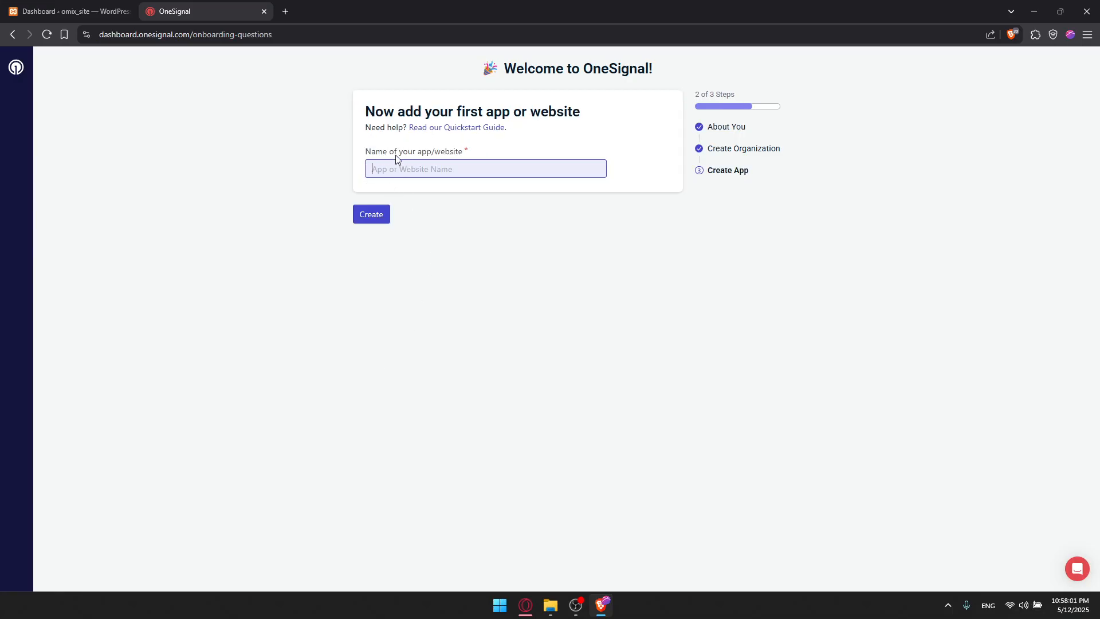
Name the first app Omix and create it.
type("Omix")
left_click(380, 215)
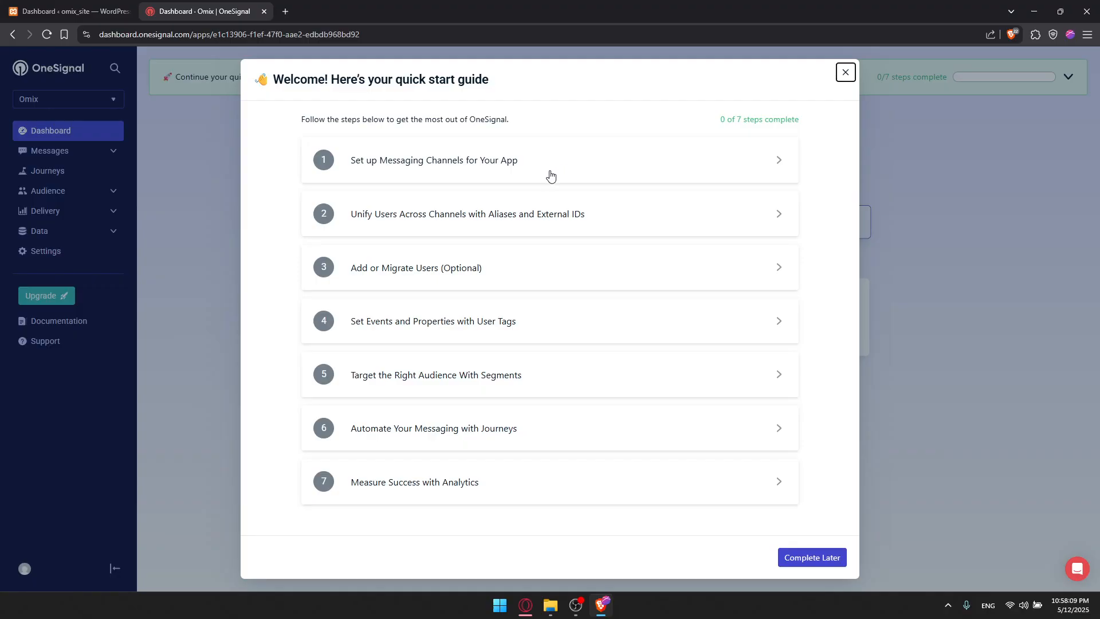
Postpone the quick start guide and start setting up the app.
left_click_drag(325, 85, 491, 83)
left_click(506, 86)
left_click_drag(286, 122, 519, 124)
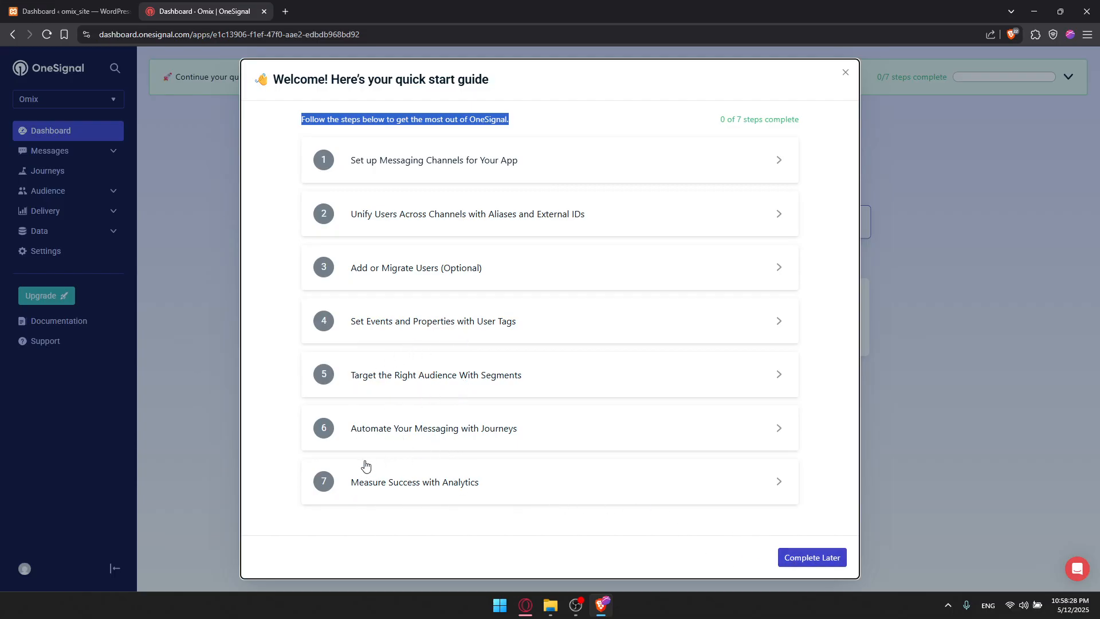
left_click(784, 559)
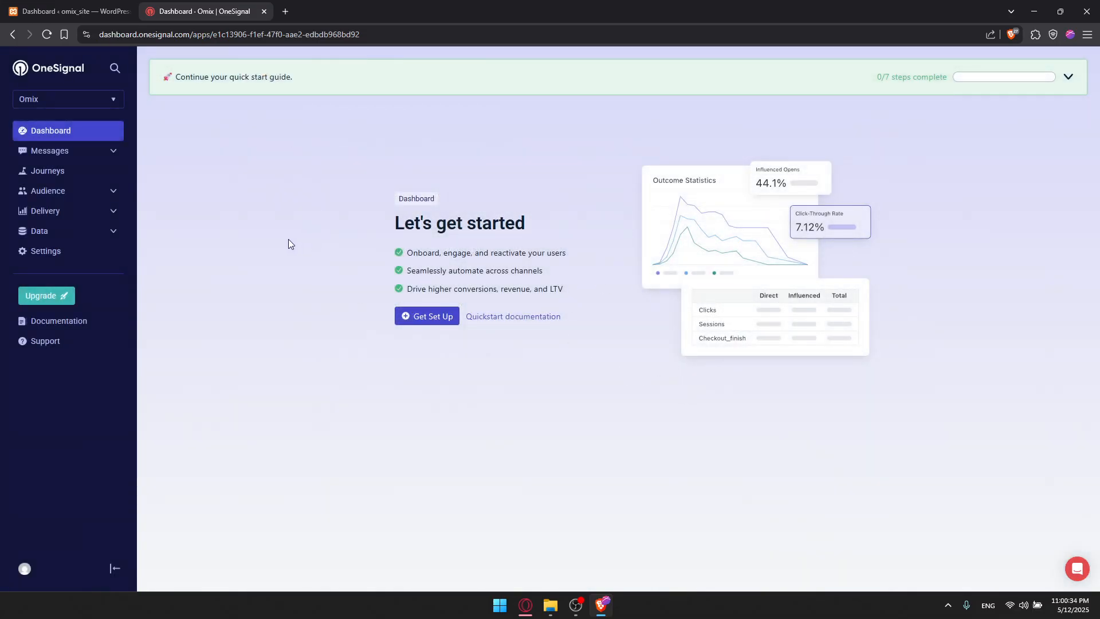
left_click(412, 317)
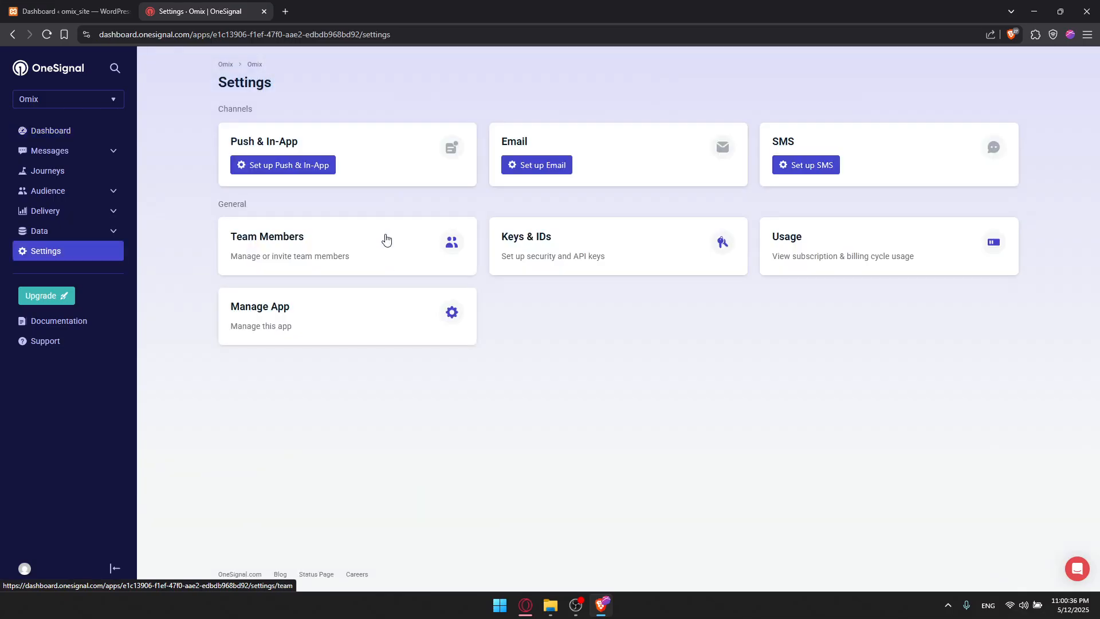
Open wordpress.com in a new tab and visit the Omix site to see its address.
left_click(286, 12)
type("wordprees")
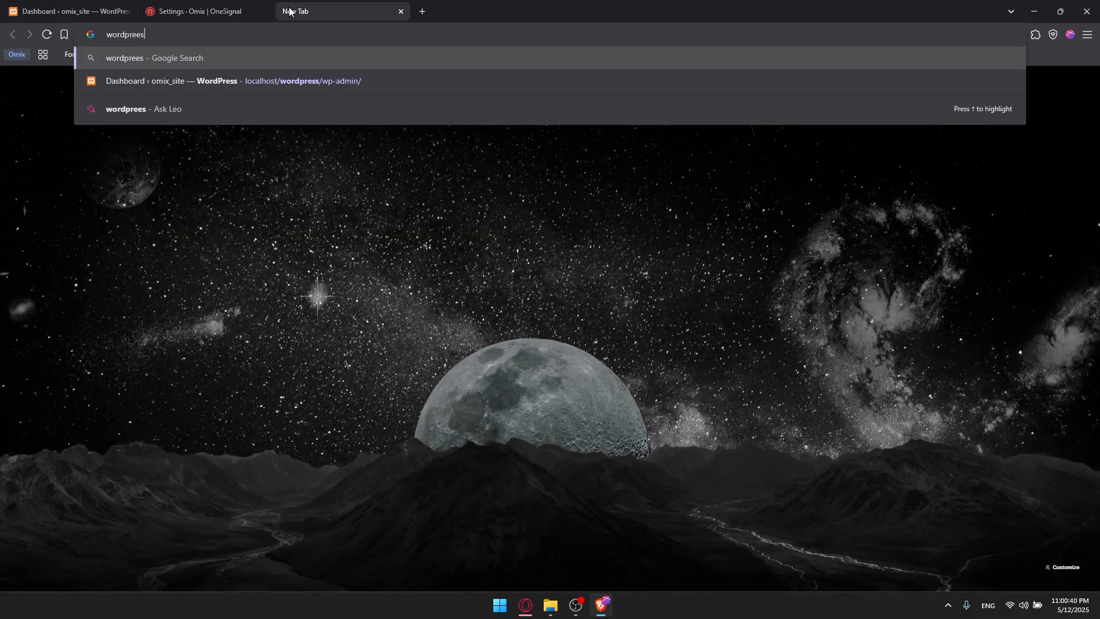
key("BackSpace")
key("BackSpace")
type("ss.com")
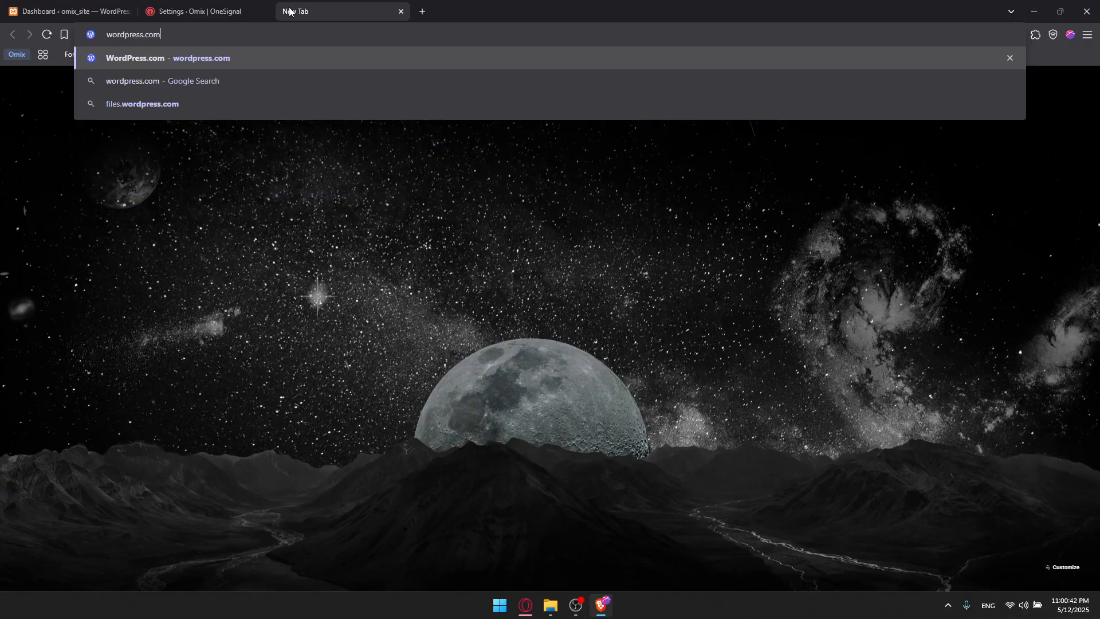
key("Return")
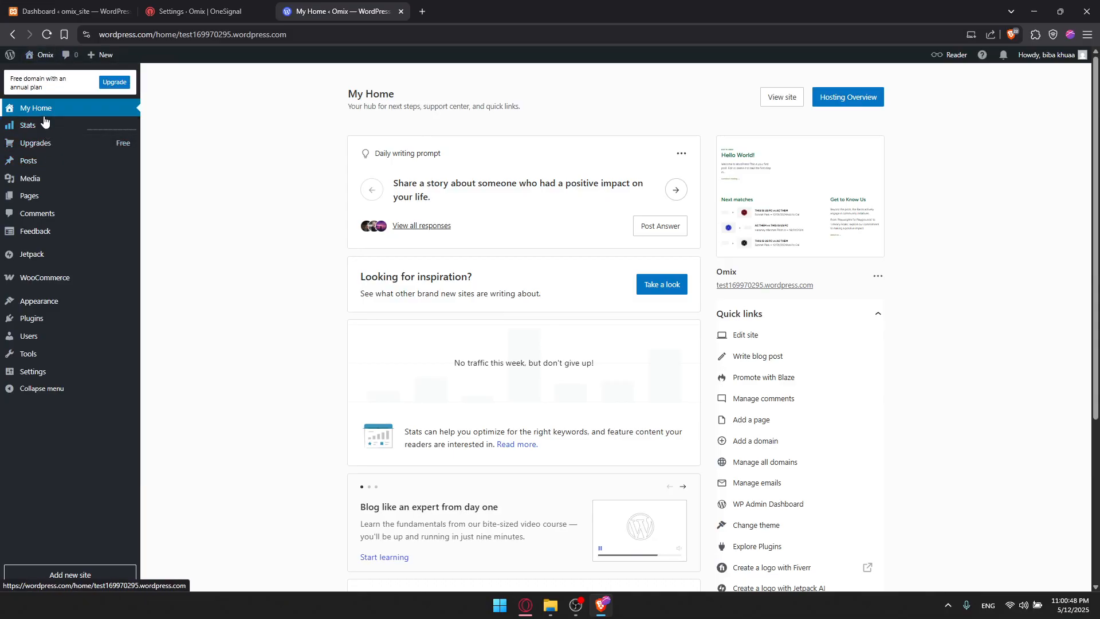
left_click(37, 67)
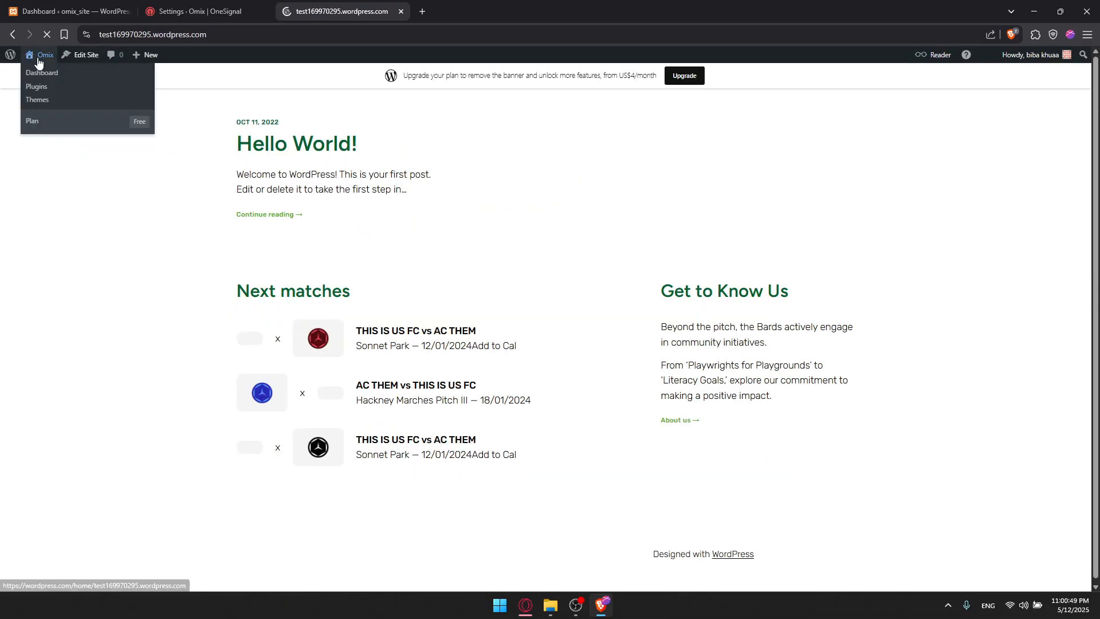
left_click(159, 40)
left_click(200, 11)
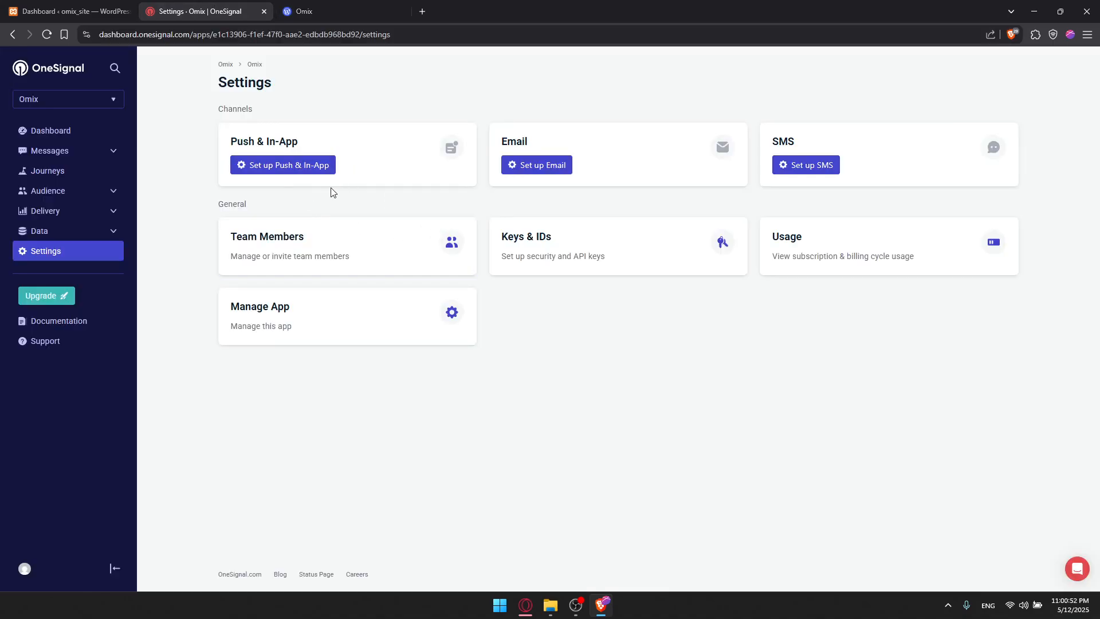
Set up Push & In-App for the Web platform using the WordPress Plugin integration with WordPress.
left_click(262, 173)
left_click(207, 224)
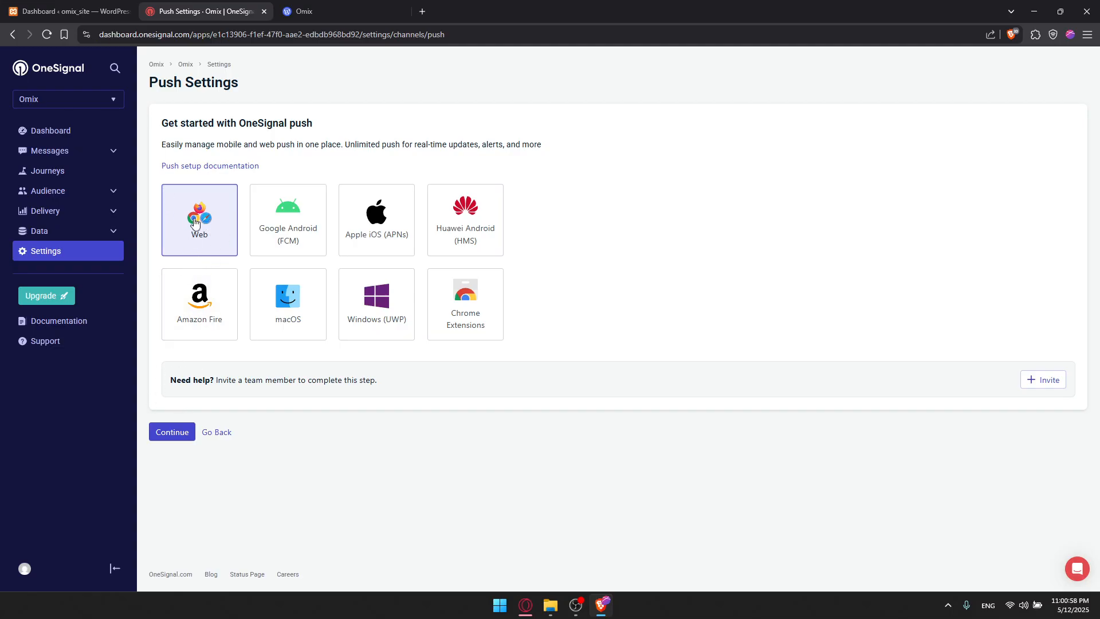
left_click(167, 433)
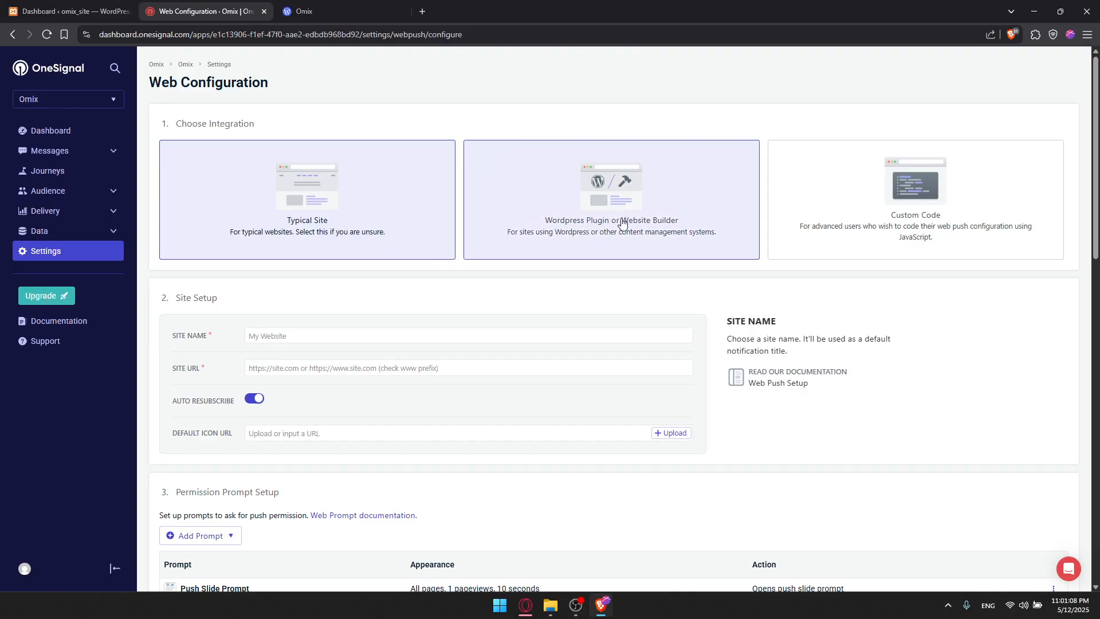
left_click(573, 200)
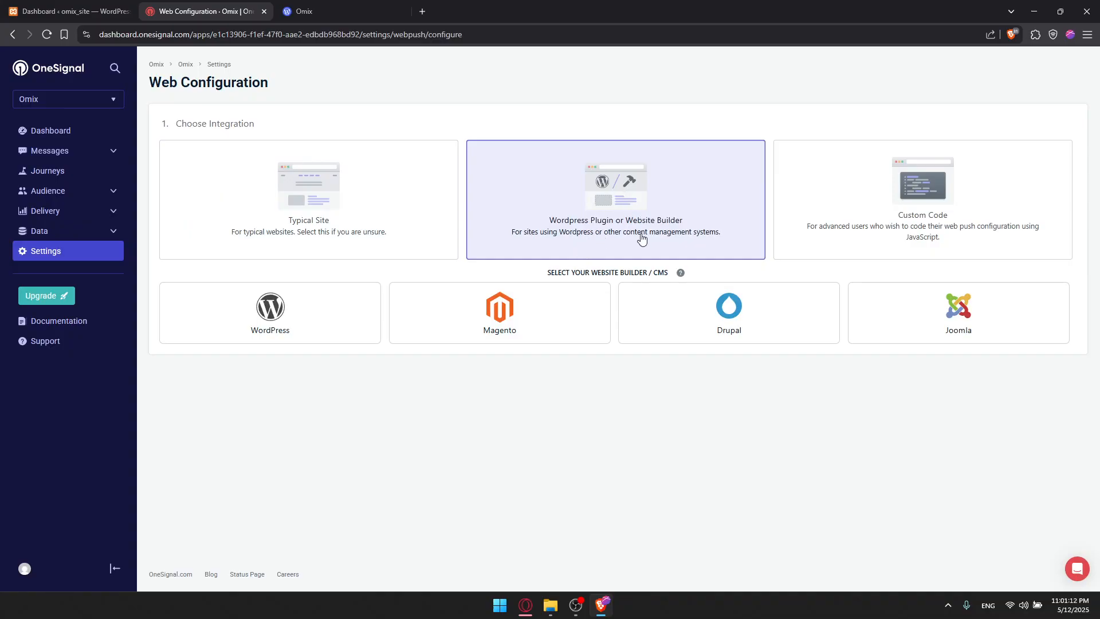
left_click(293, 314)
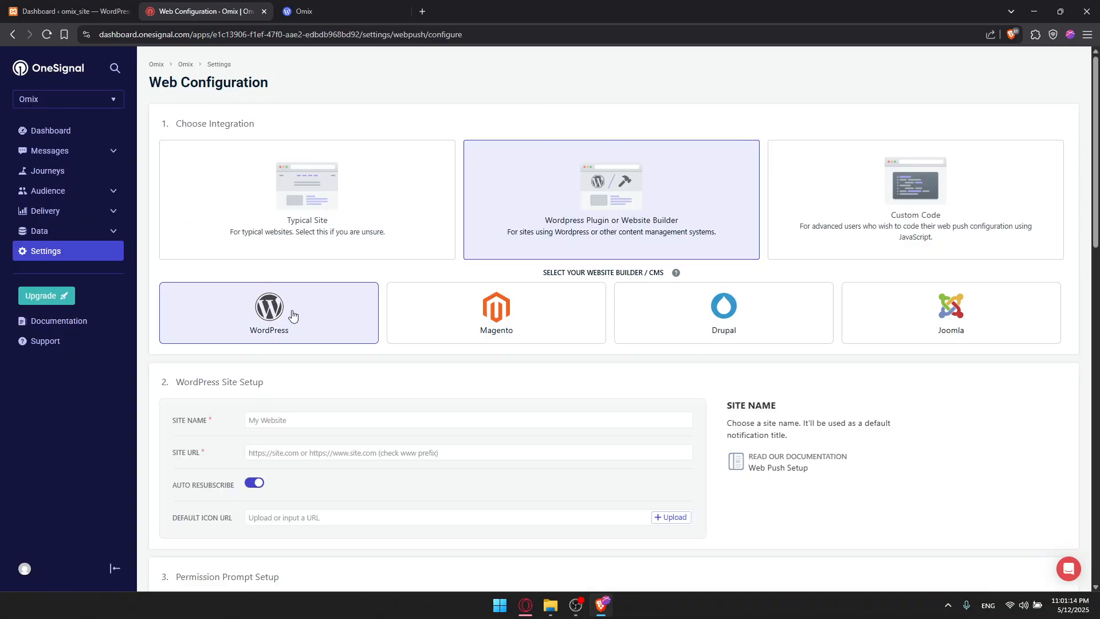
Enter Omix as the site name in the WordPress site setup.
scroll(295, 317, "down", 4)
scroll(310, 298, "down", 3)
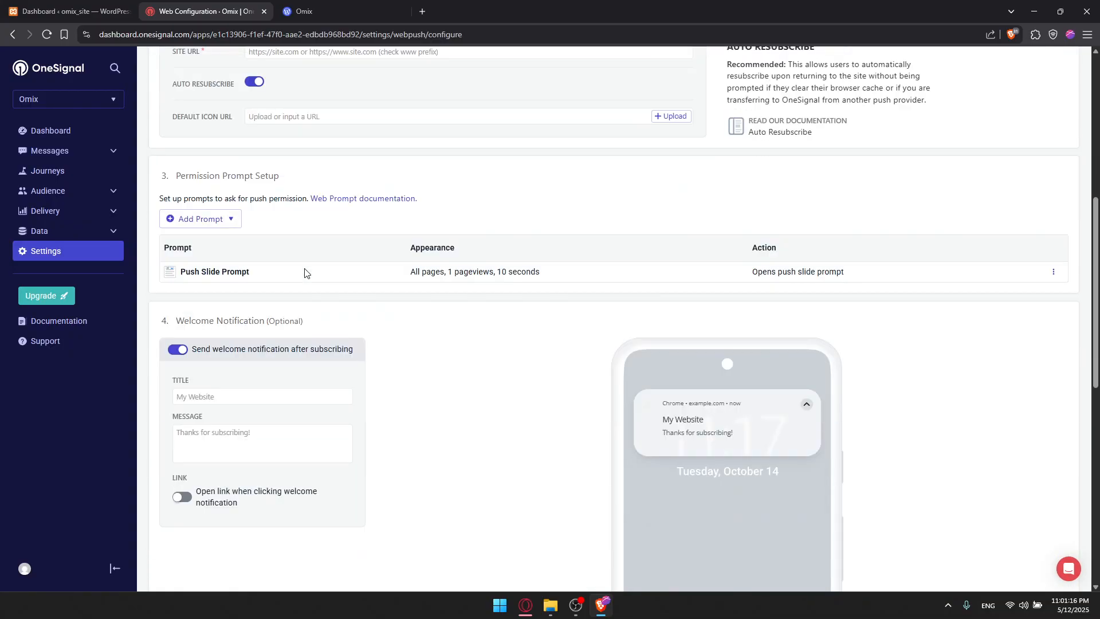
scroll(310, 275, "up", 4)
left_click(335, 254)
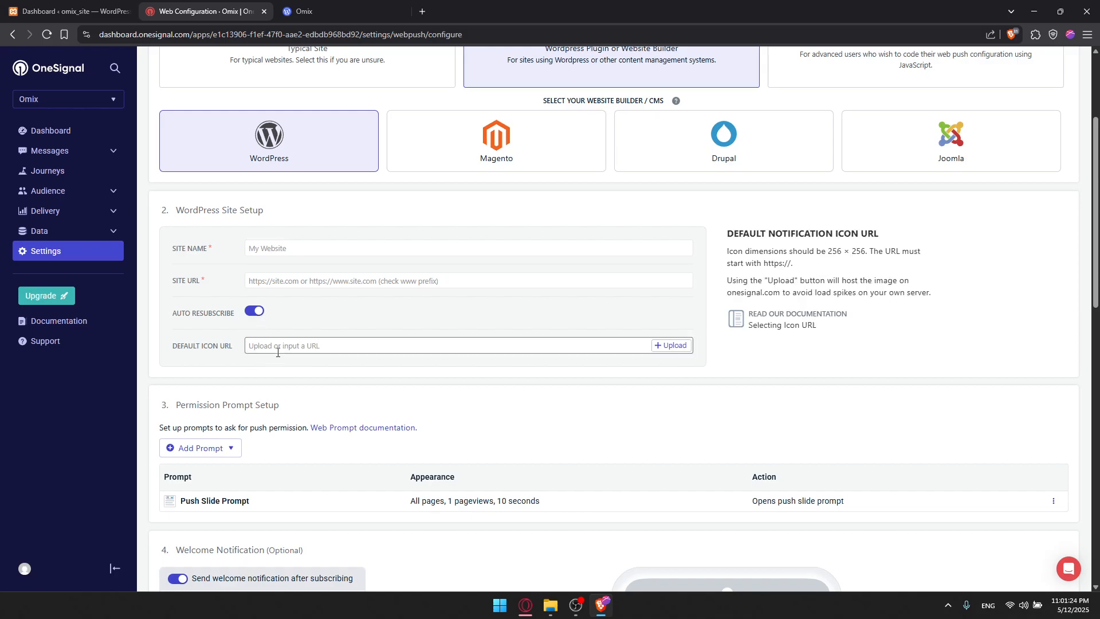
left_click(291, 248)
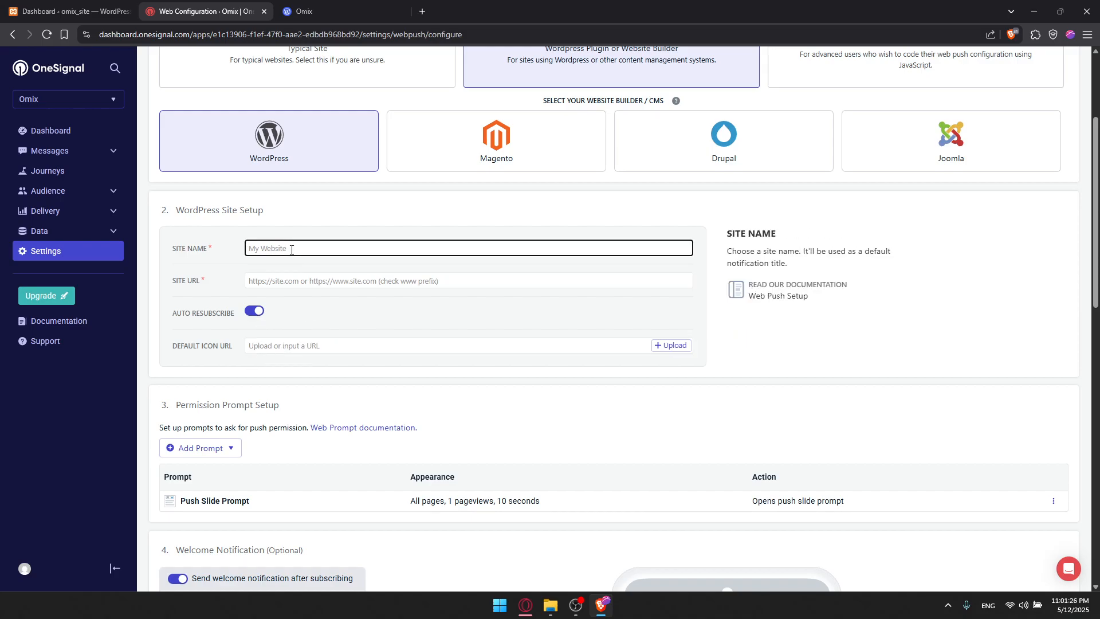
type("Omix")
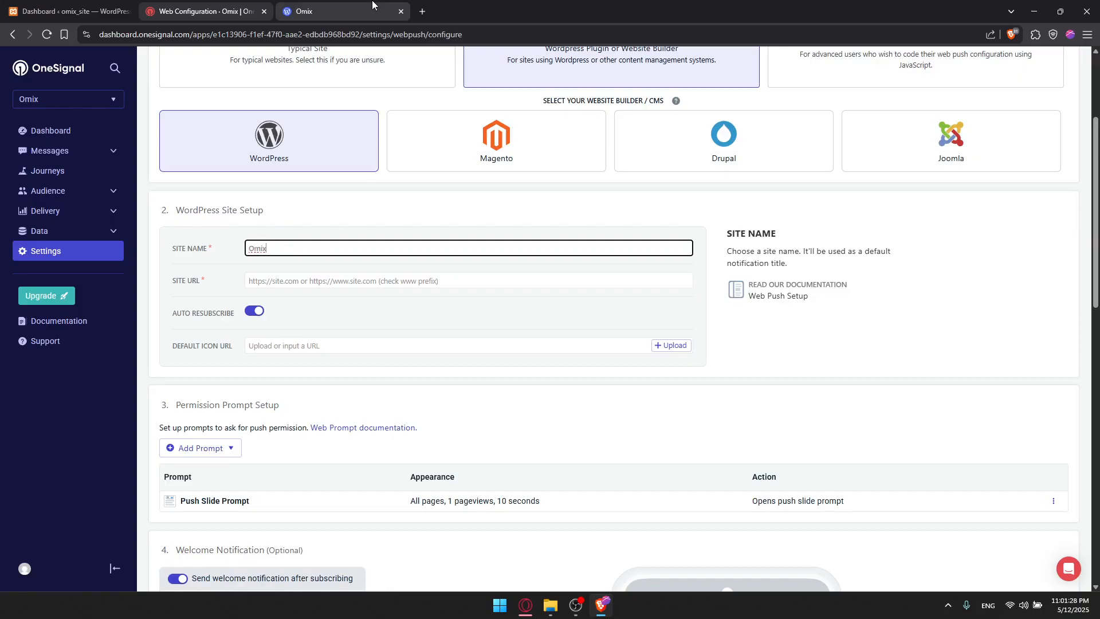
Copy the WordPress.com site's address and paste it as the site URL.
left_click(320, 6)
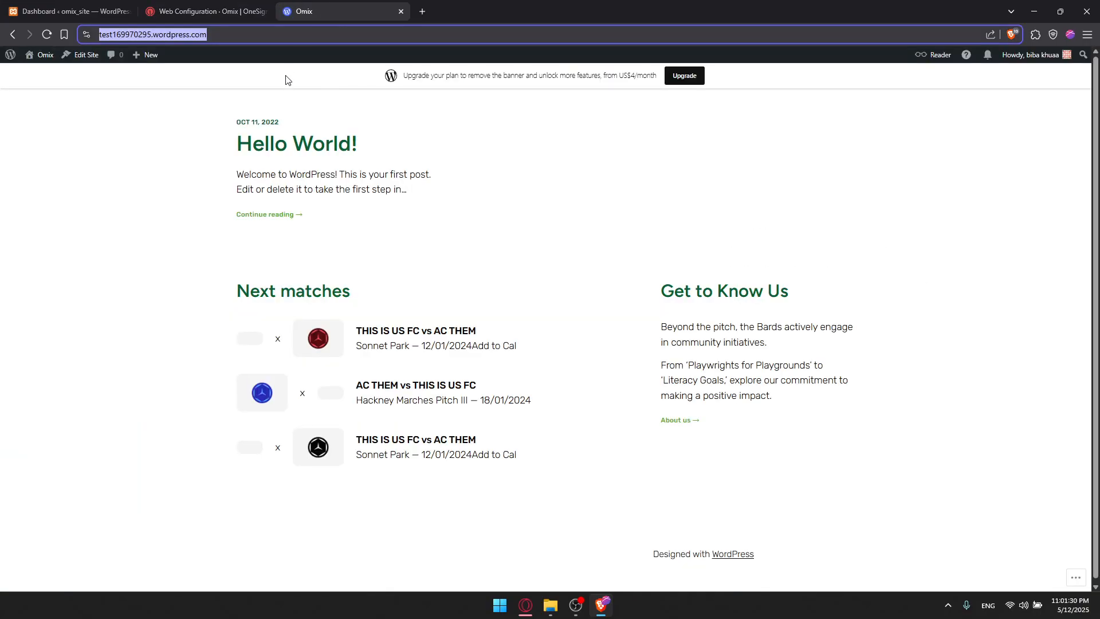
key("ctrl+c")
left_click(206, 11)
left_click(274, 281)
key("ctrl+v")
left_click(319, 387)
scroll(378, 241, "down", 3)
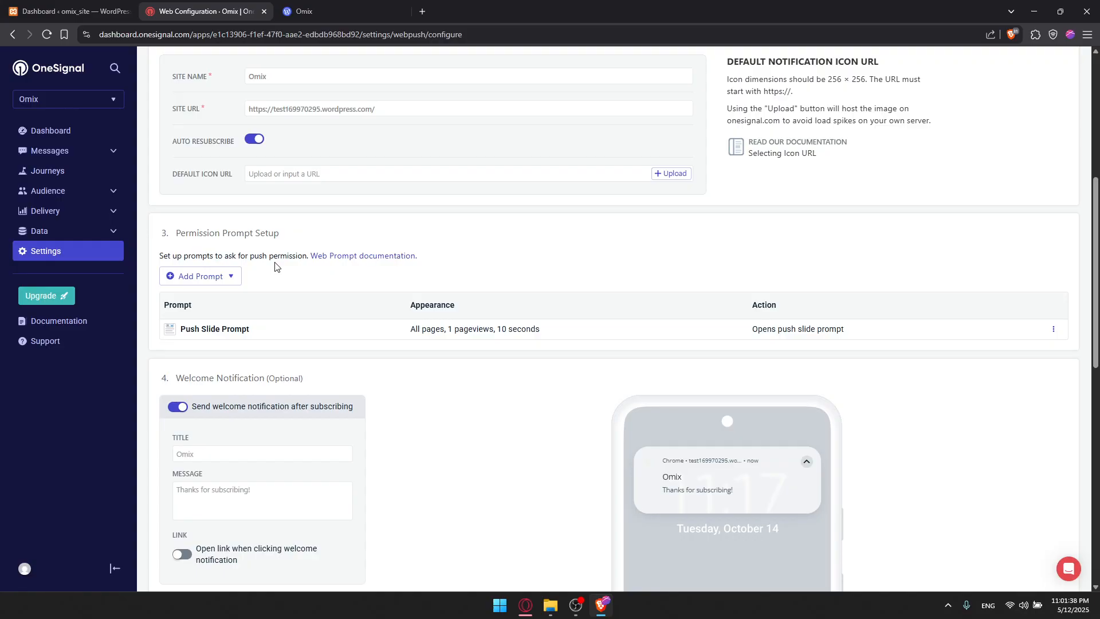
left_click(195, 277)
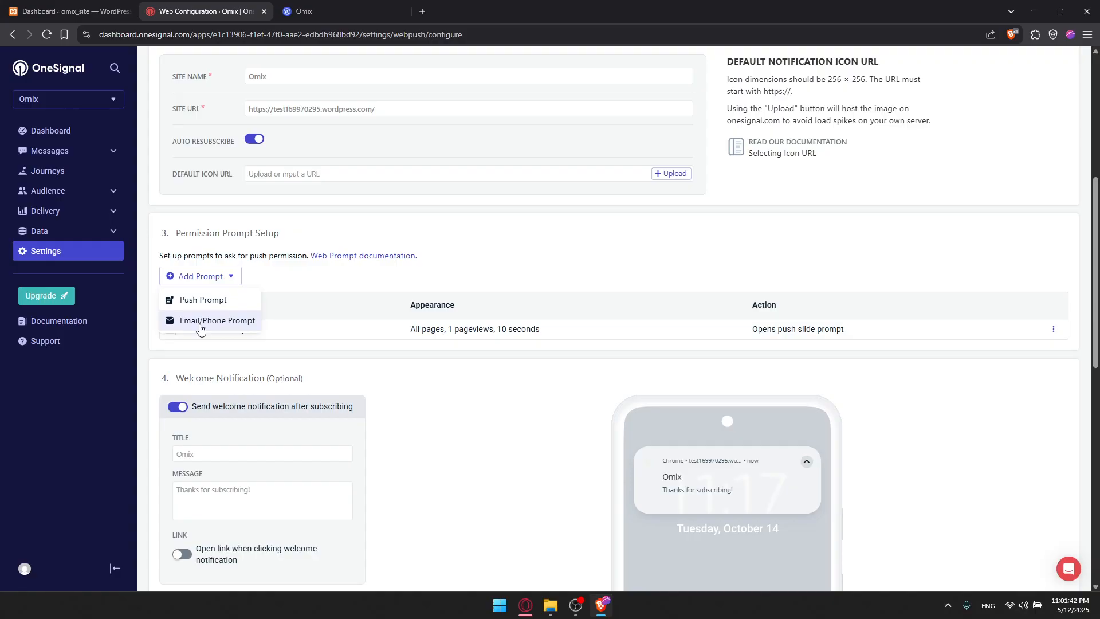
left_click(195, 300)
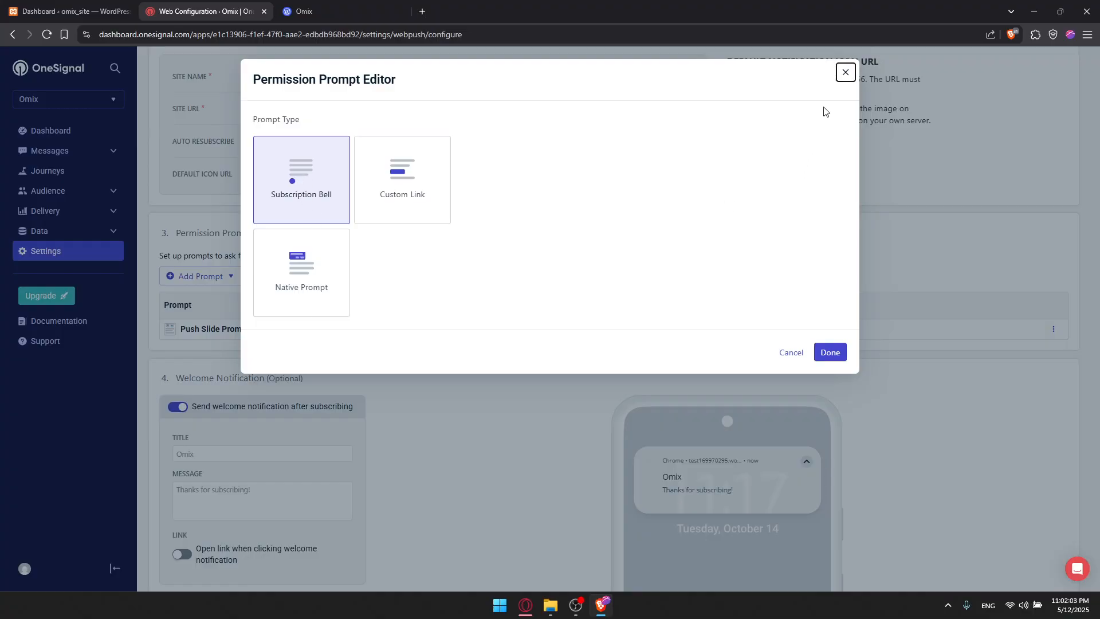
key("Escape")
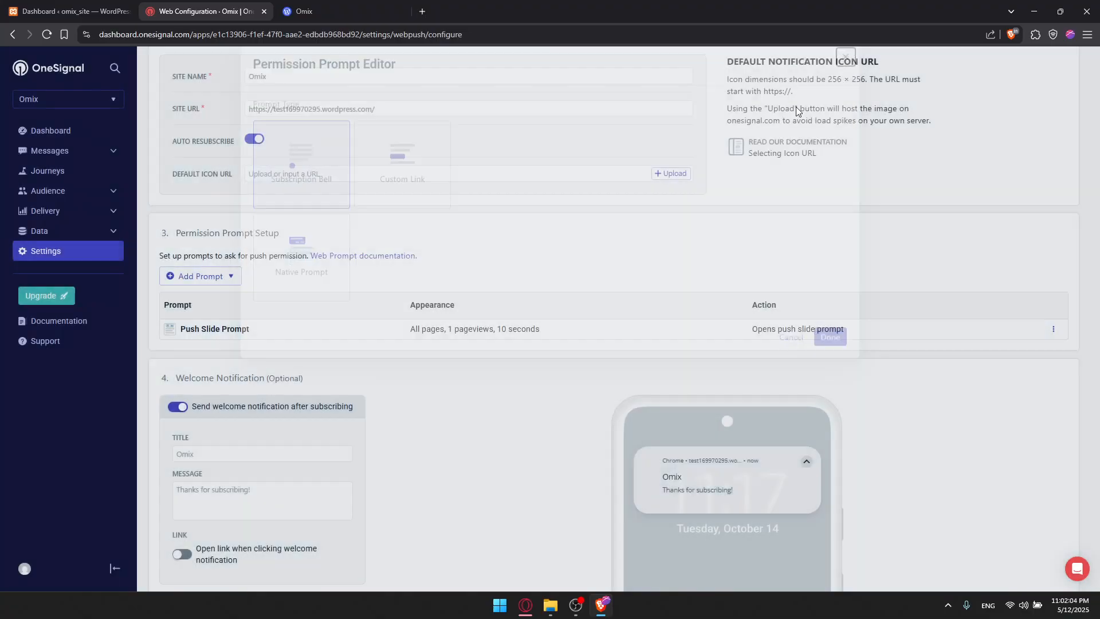
Save the web push configuration for the Omix site.
scroll(305, 254, "down", 3)
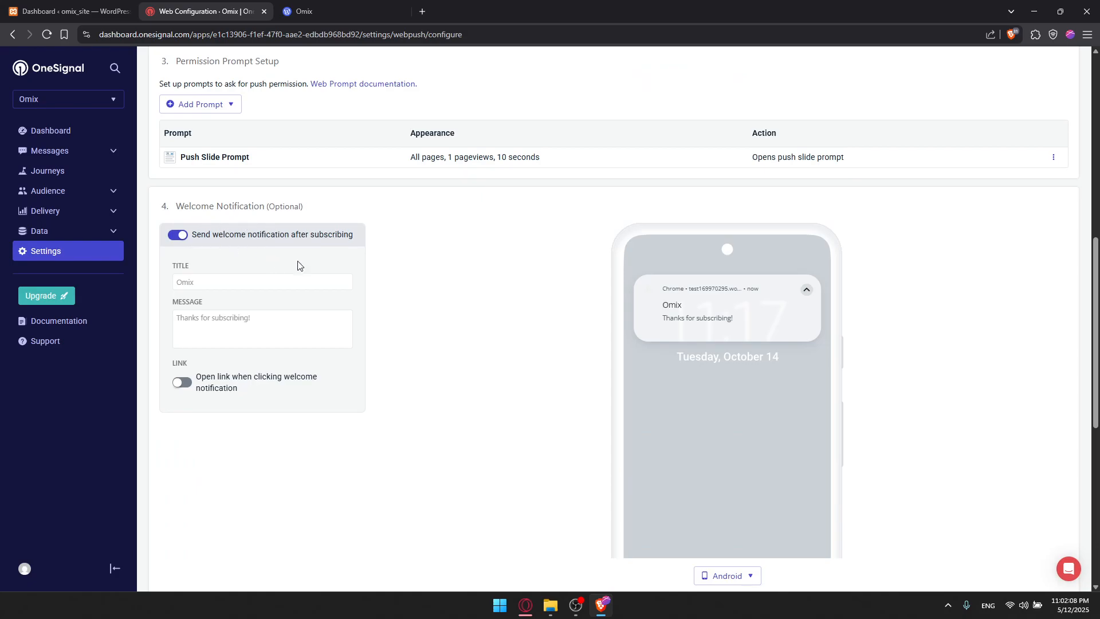
scroll(282, 260, "down", 8)
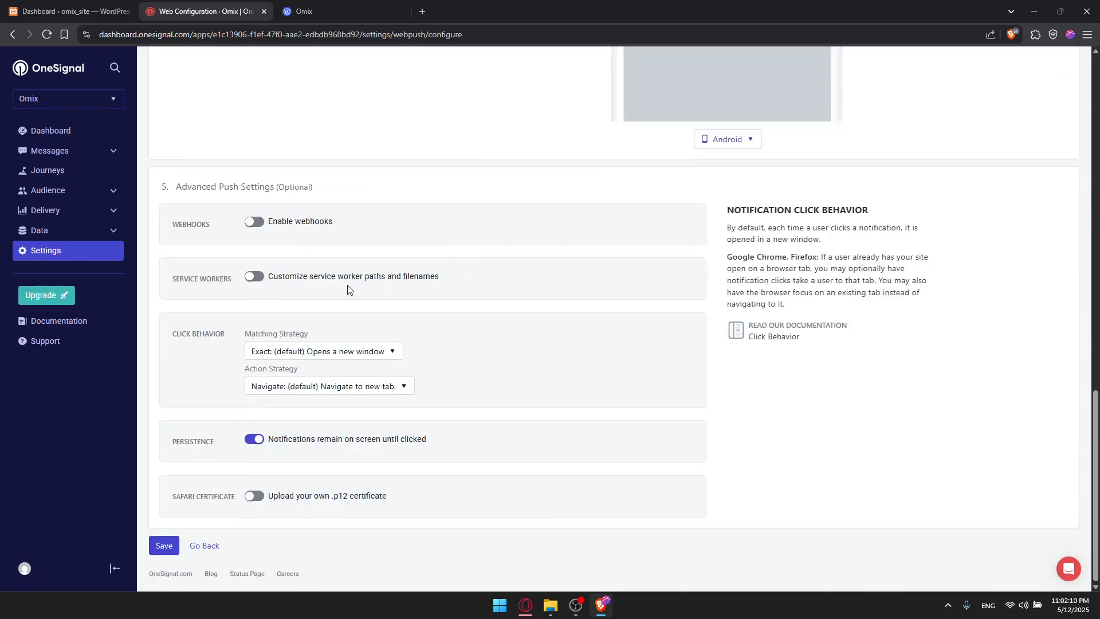
left_click(171, 544)
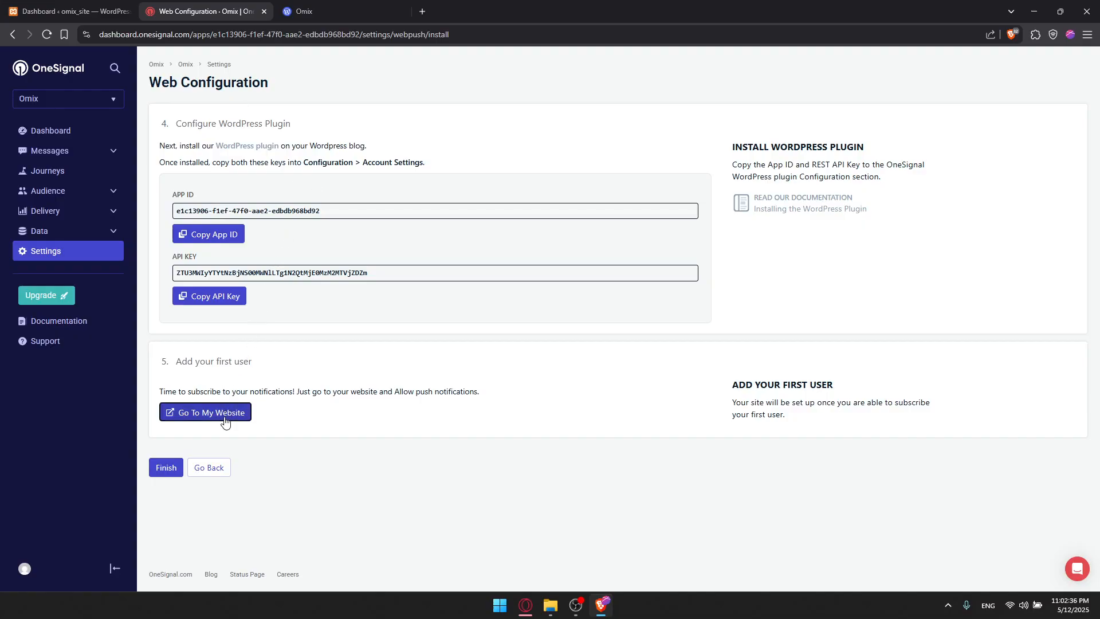
Visit the site through the Go To My Website link and close its tab.
left_click(226, 422)
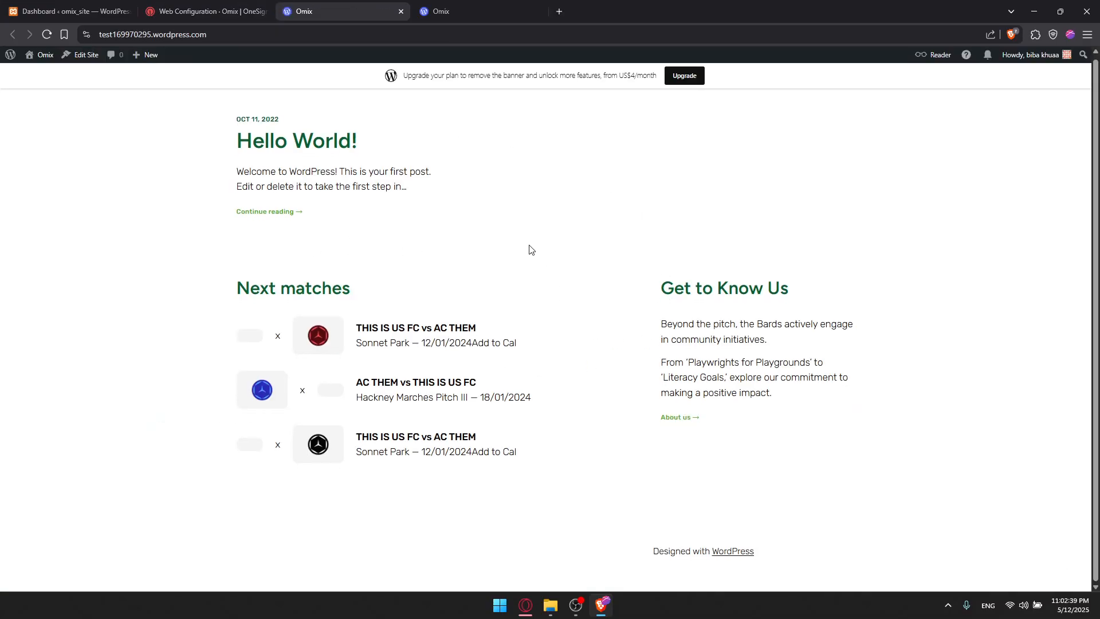
key("ctrl+w")
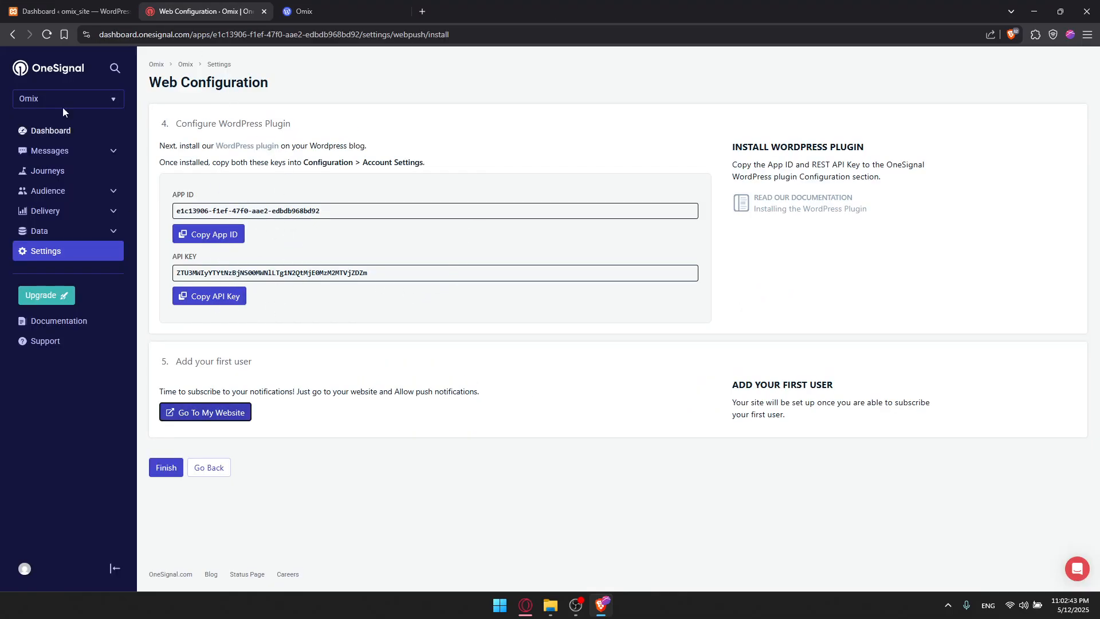
Open the installed plugins list in the WordPress dashboard and view the OneSignal Push Notifications plugin details.
left_click(71, 12)
mouse_move(31, 271)
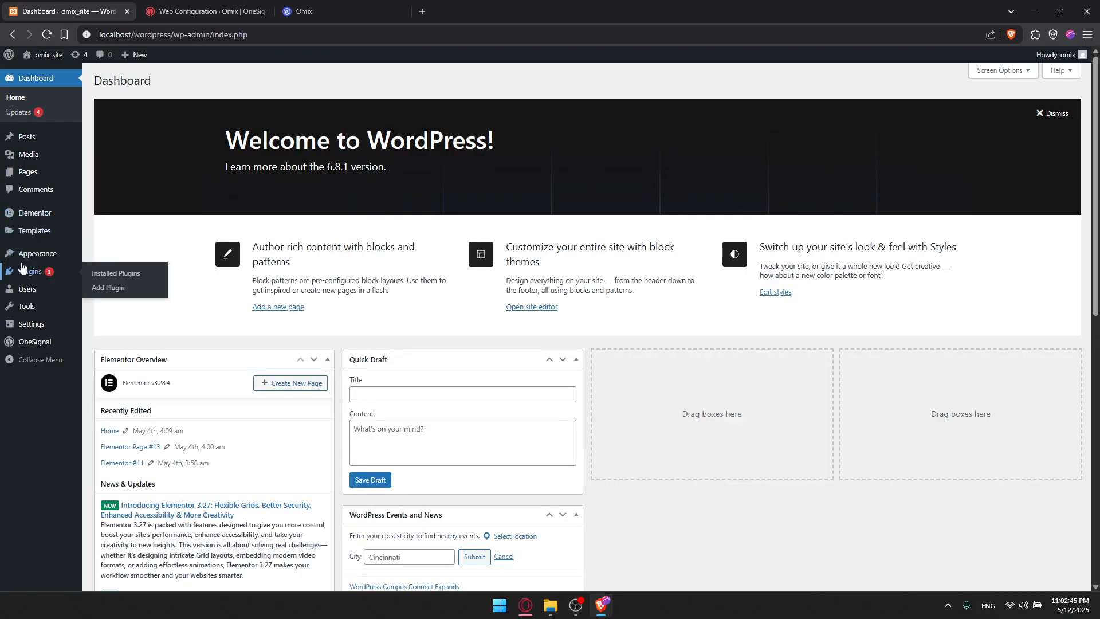
left_click(115, 276)
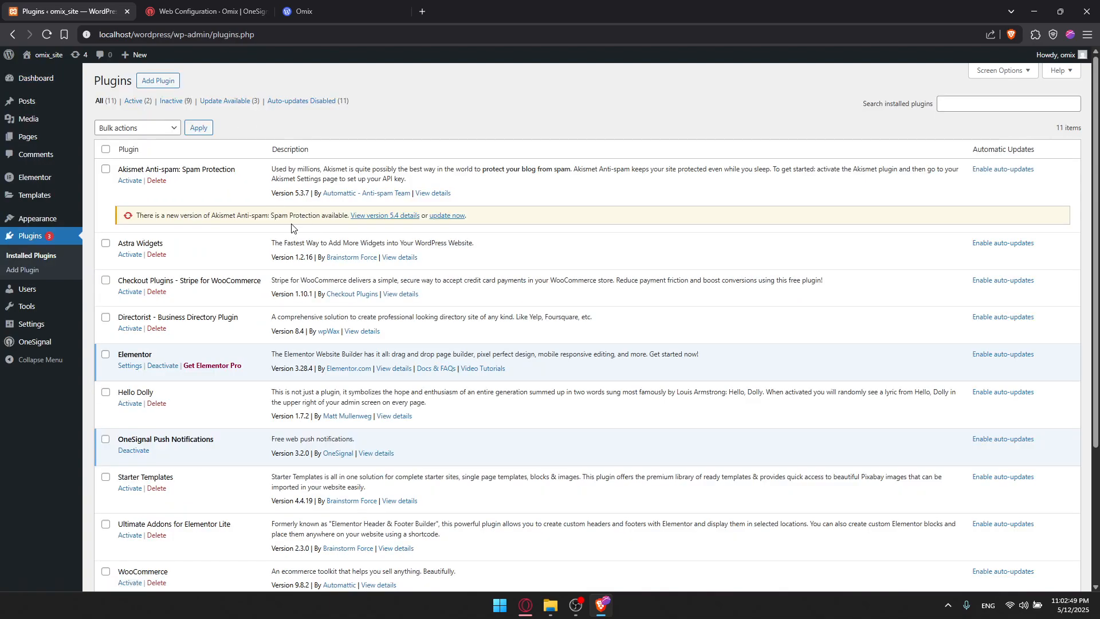
scroll(249, 243, "down", 3)
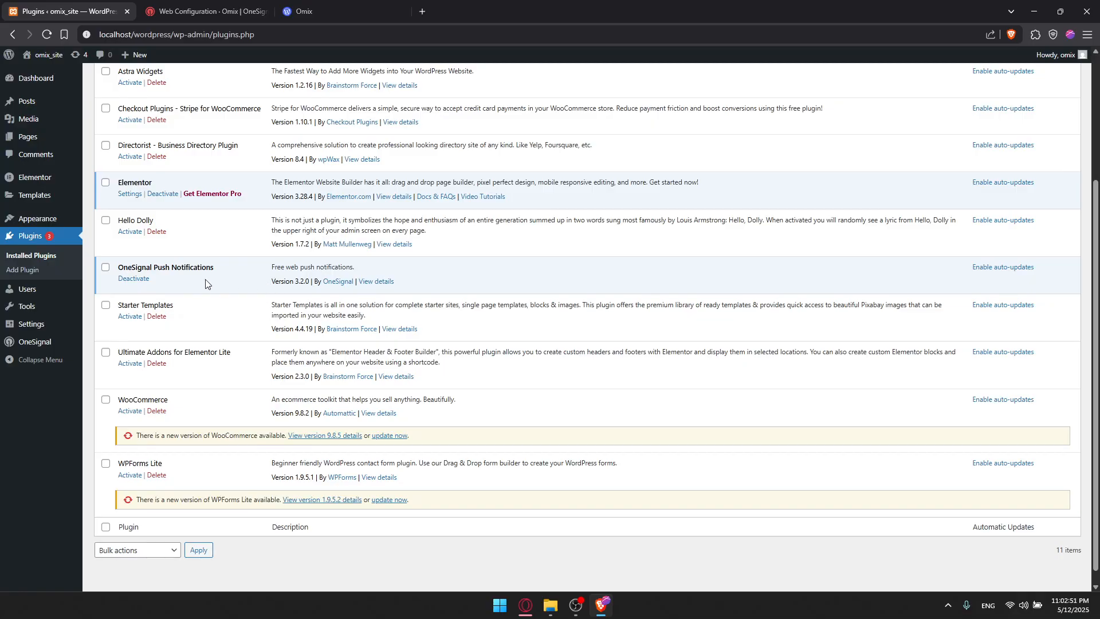
left_click(369, 281)
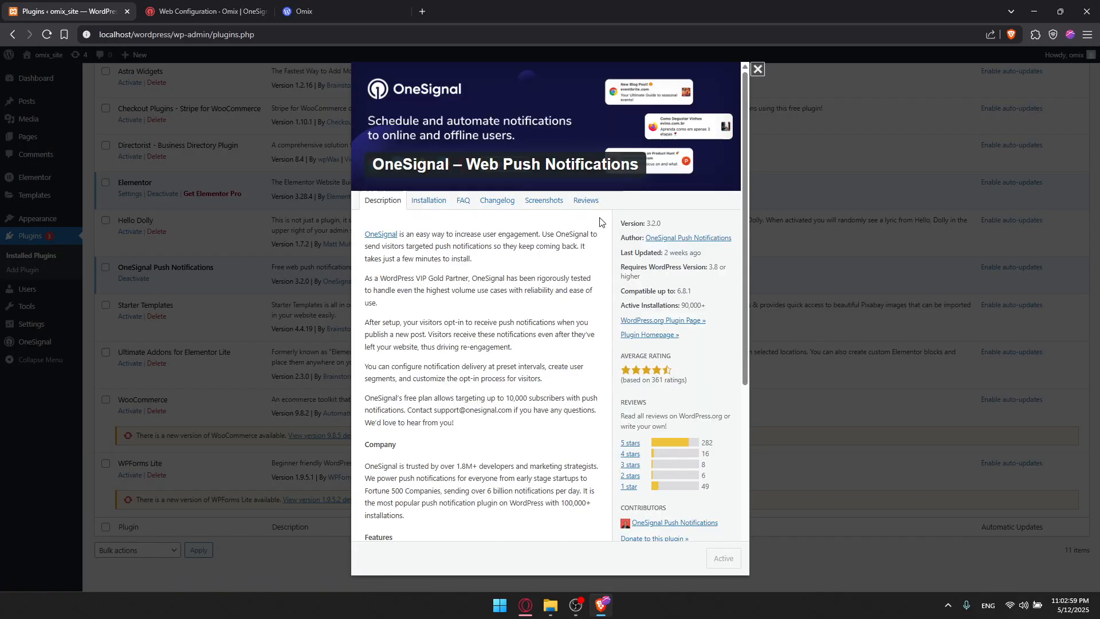
left_click(756, 70)
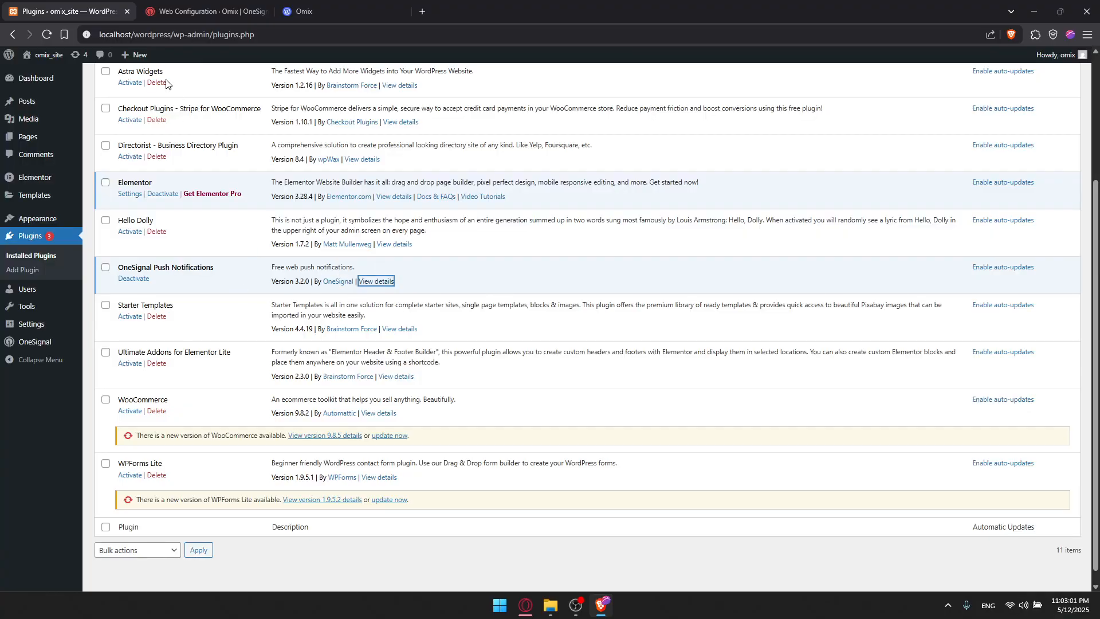
Highlight the local site address, then the App ID and the API key on the OneSignal install page.
left_click_drag(99, 34, 166, 35)
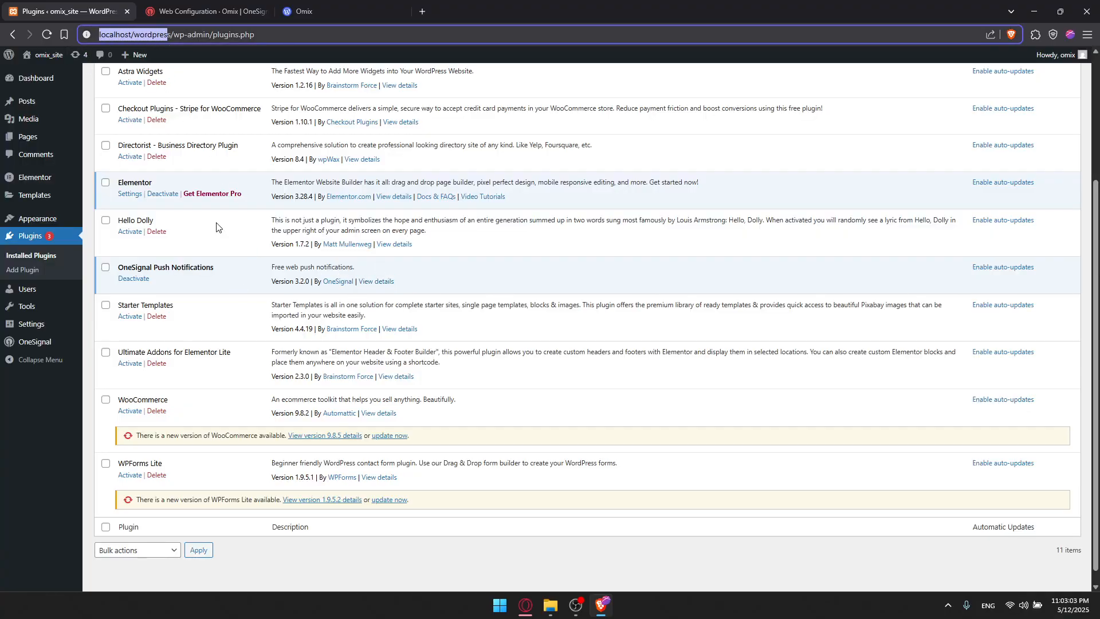
left_click(200, 296)
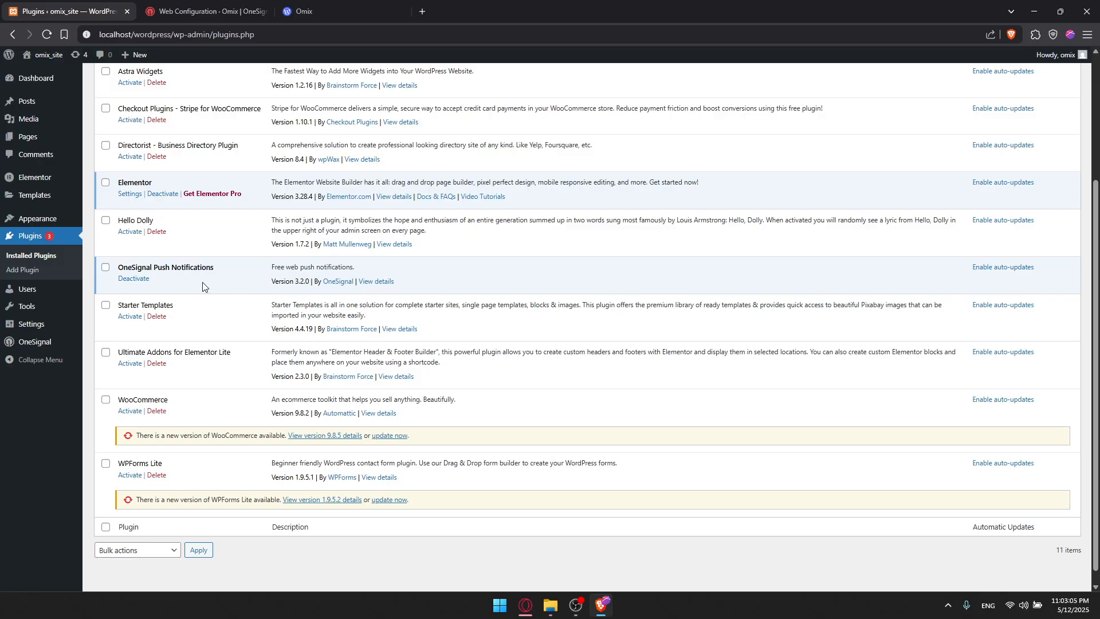
left_click(207, 12)
left_click_drag(338, 211, 164, 203)
left_click(309, 243)
left_click_drag(379, 279, 174, 273)
left_click(253, 288)
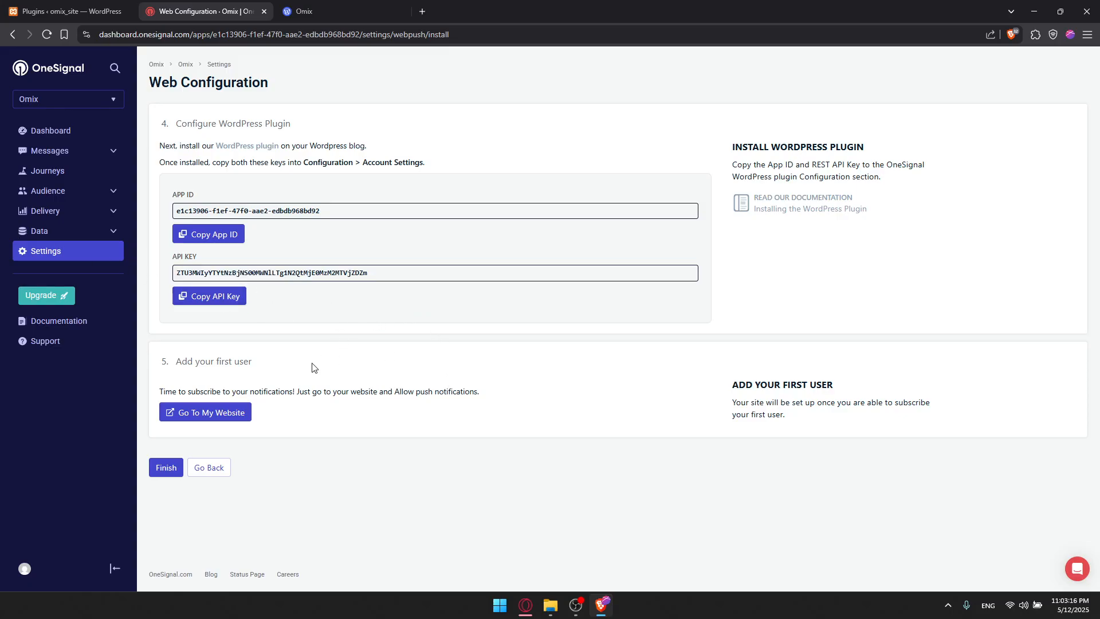
Finish the WordPress plugin install step and reopen the Web platform's push settings.
left_click(165, 467)
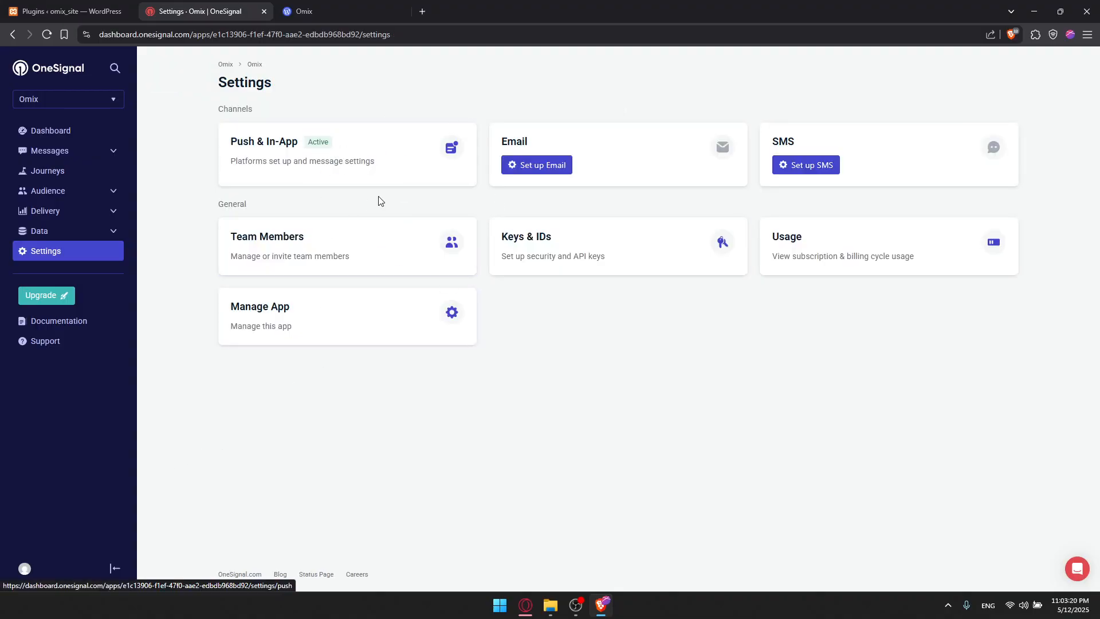
left_click(359, 160)
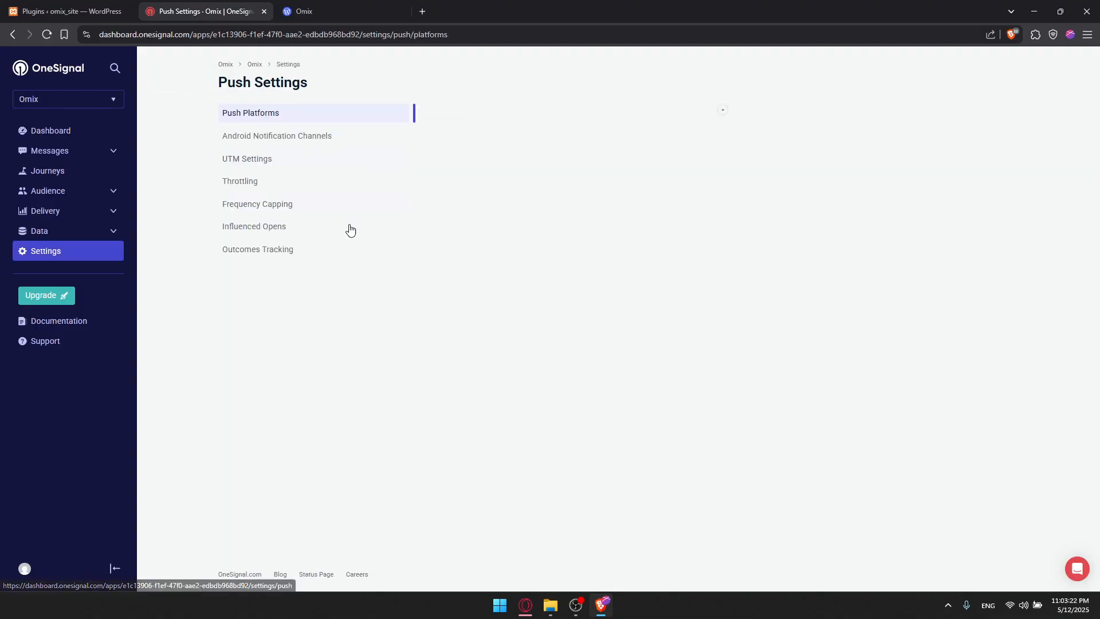
left_click(465, 181)
Set the welcome notification message to HEllo and enable opening a link when the notification is clicked.
scroll(468, 204, "down", 5)
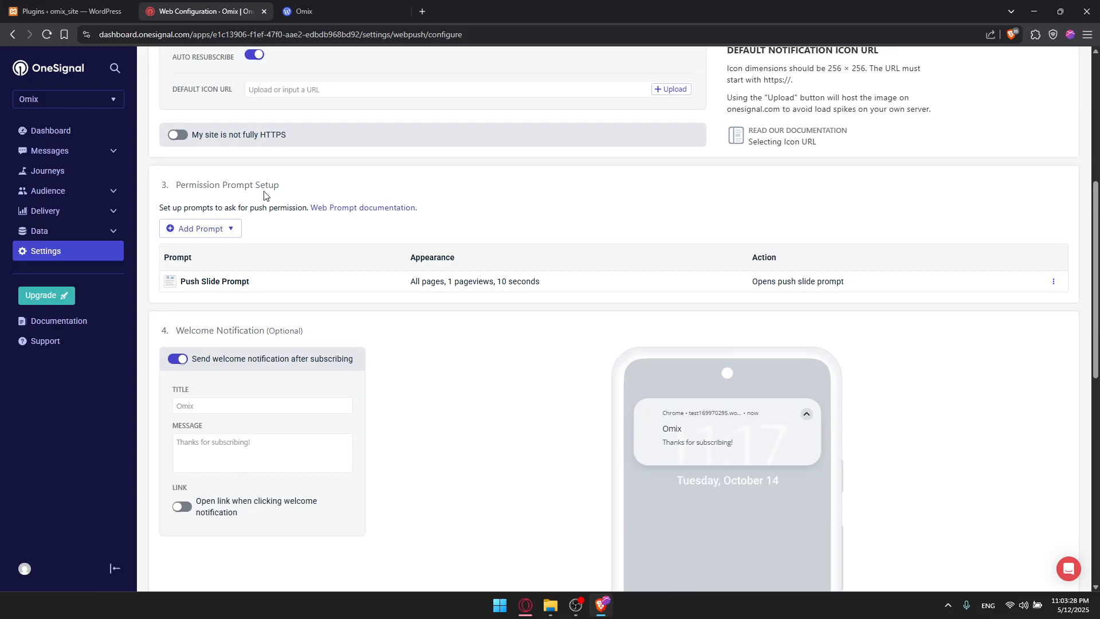
left_click_drag(275, 183, 187, 195)
scroll(299, 266, "down", 2)
left_click_drag(264, 215, 189, 216)
left_click(215, 287)
left_click(207, 327)
type("fasfad")
key("BackSpace")
key("BackSpace")
key("BackSpace")
key("BackSpace")
key("BackSpace")
key("BackSpace")
type("HEllo")
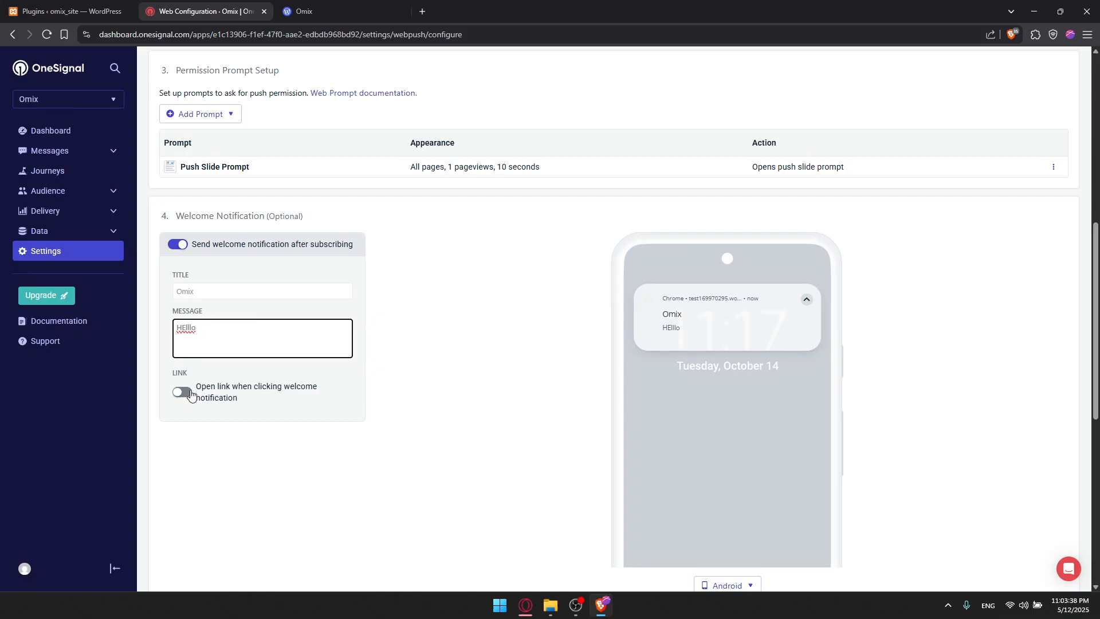
left_click(184, 392)
left_click(245, 419)
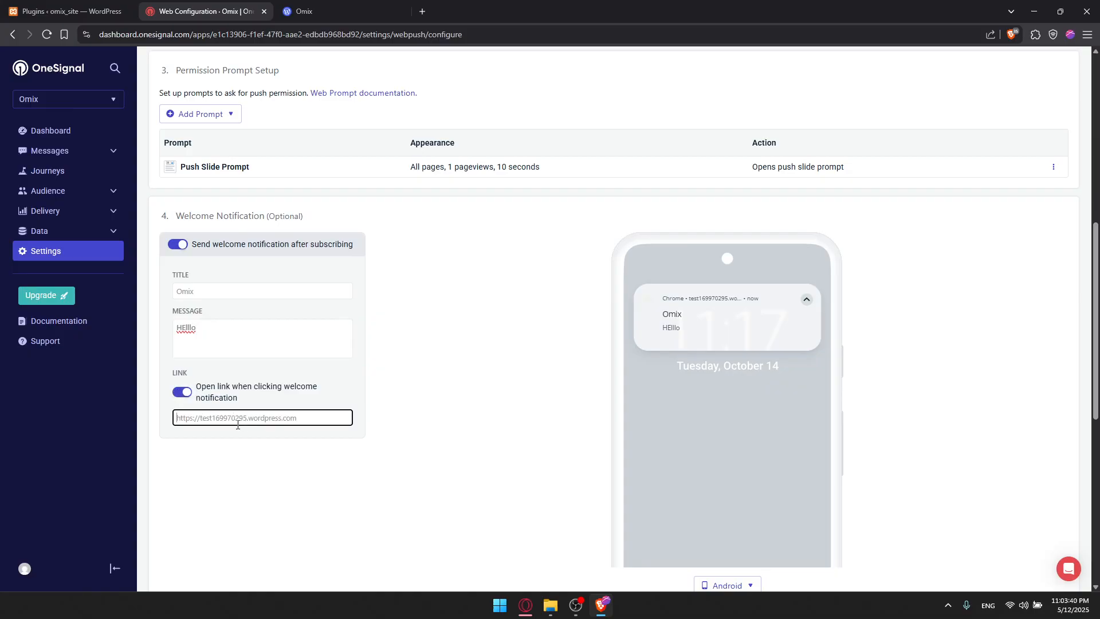
left_click(431, 369)
Save the web configuration and finish the install step.
scroll(407, 353, "down", 5)
scroll(249, 355, "down", 1)
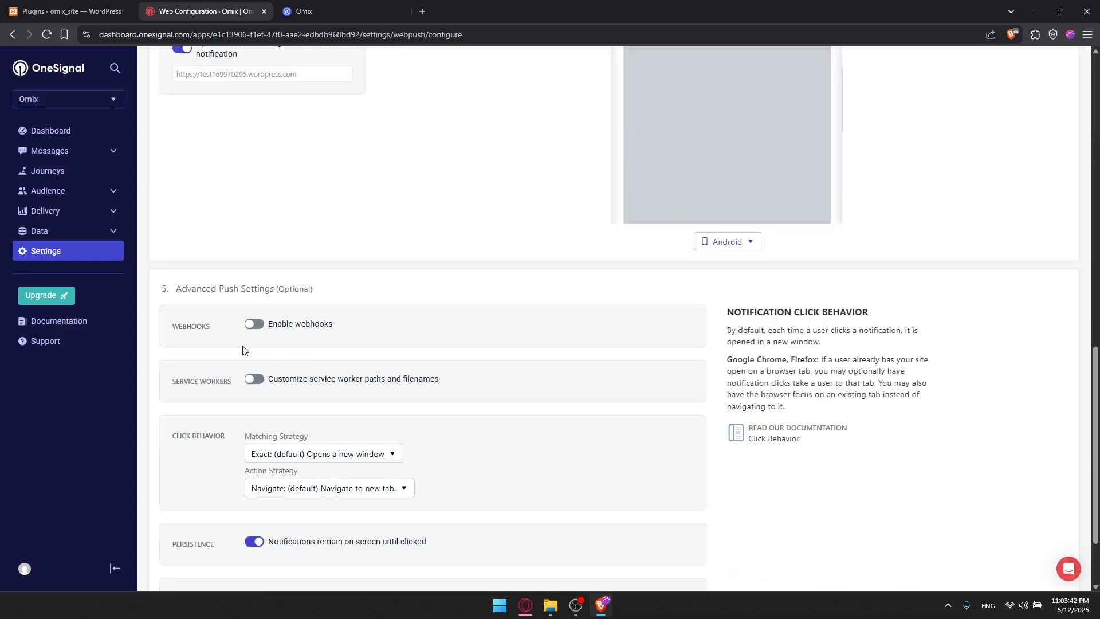
scroll(254, 286, "down", 1)
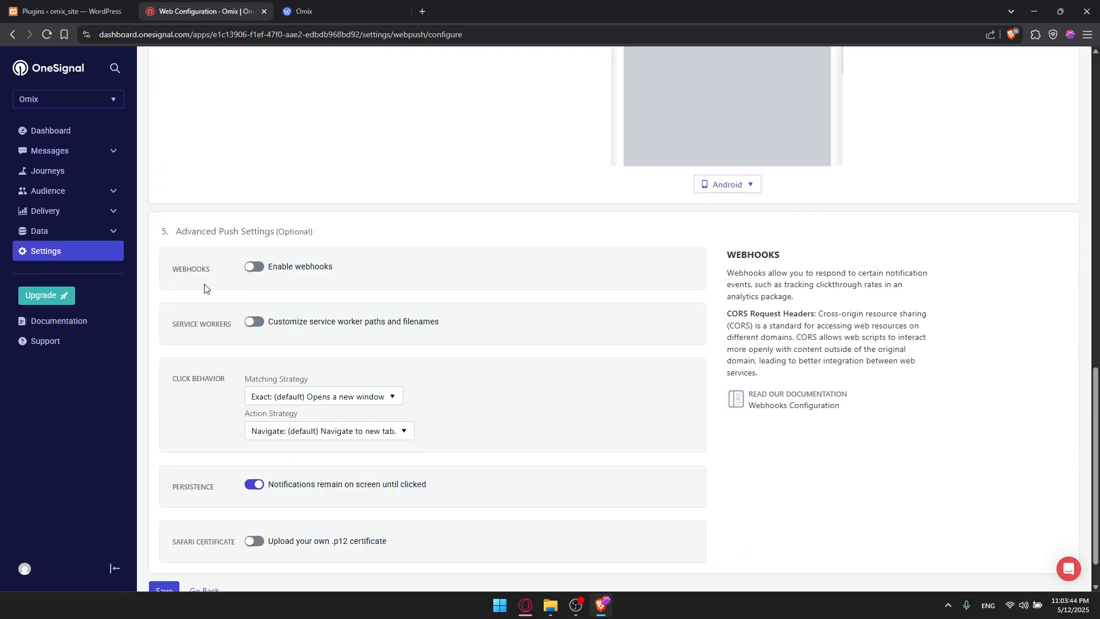
scroll(206, 290, "down", 1)
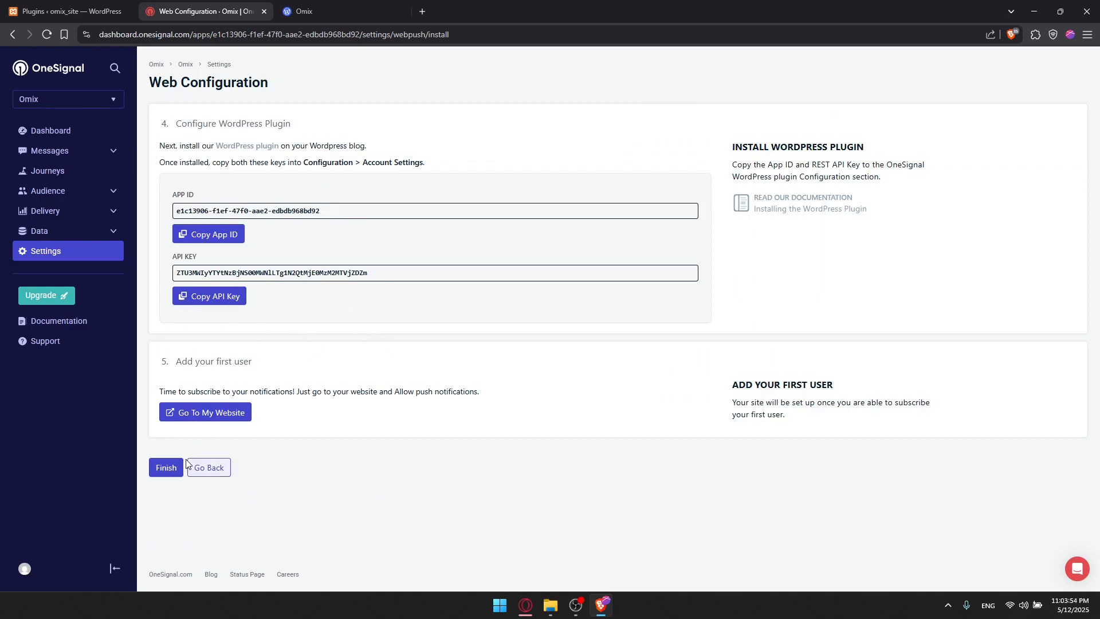
left_click(175, 466)
Reload the Omix site in its tab.
left_click(321, 11)
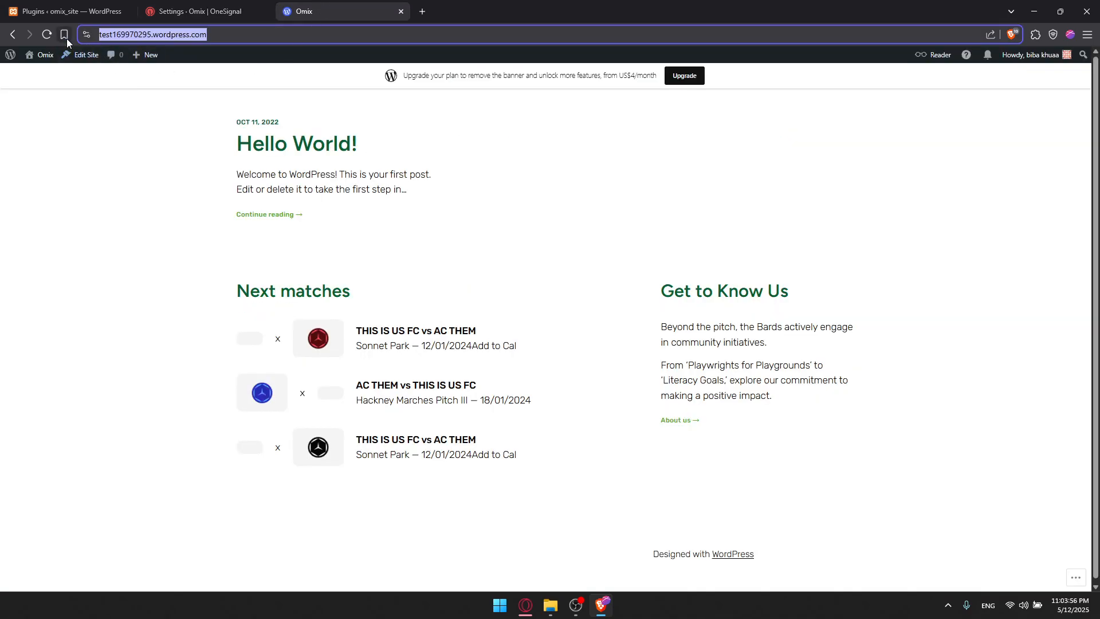
left_click(50, 35)
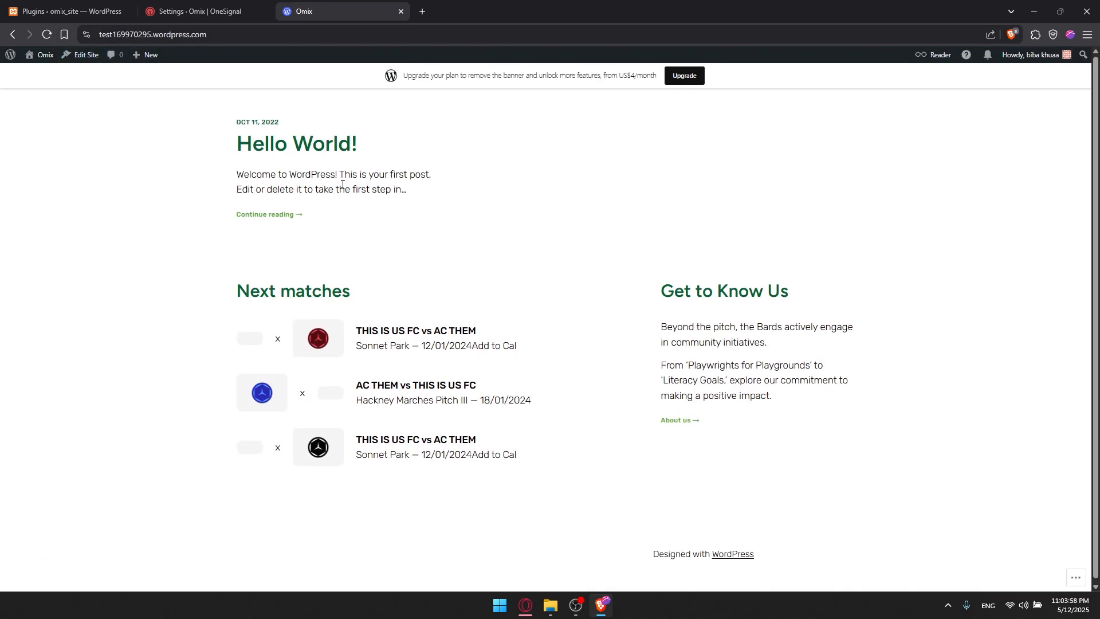
Reopen the Web platform settings and save the configuration again.
left_click(258, 12)
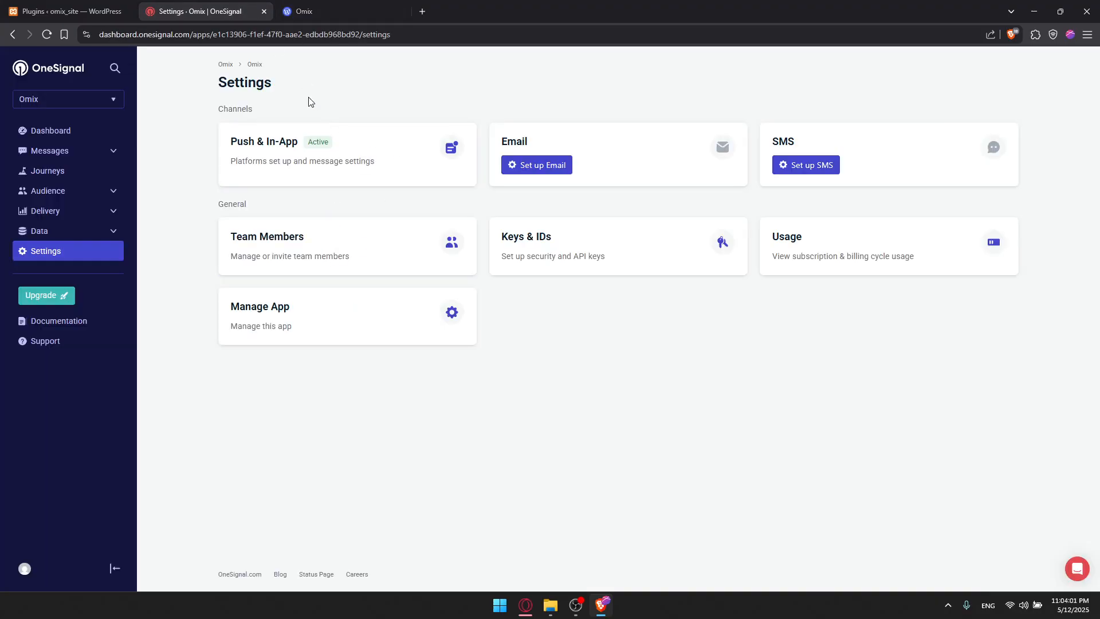
left_click(327, 138)
left_click(463, 181)
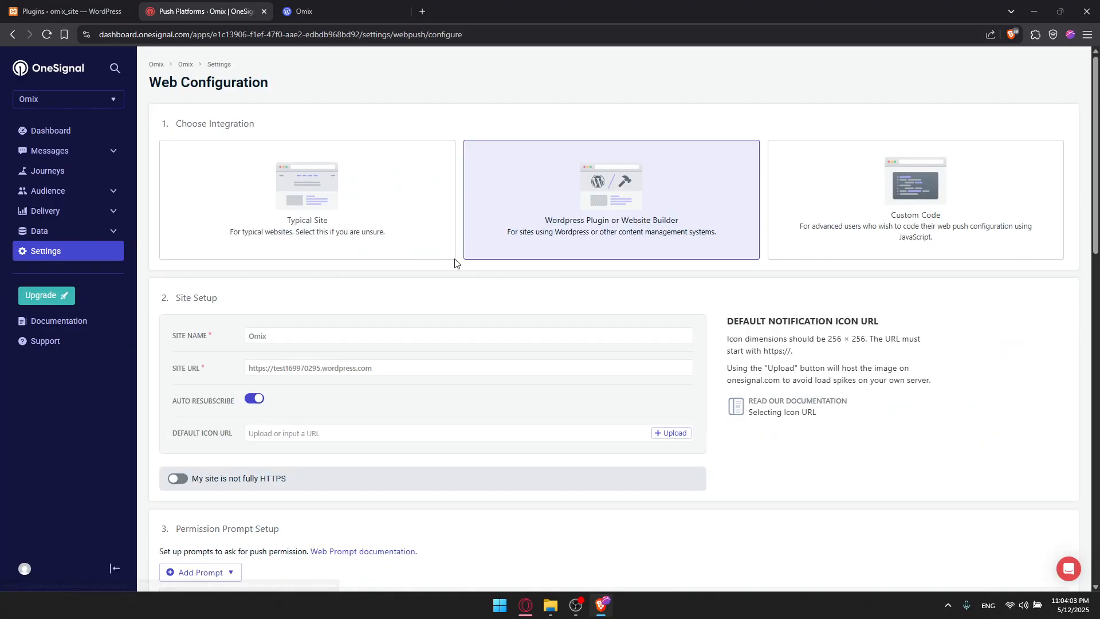
scroll(272, 434, "down", 15)
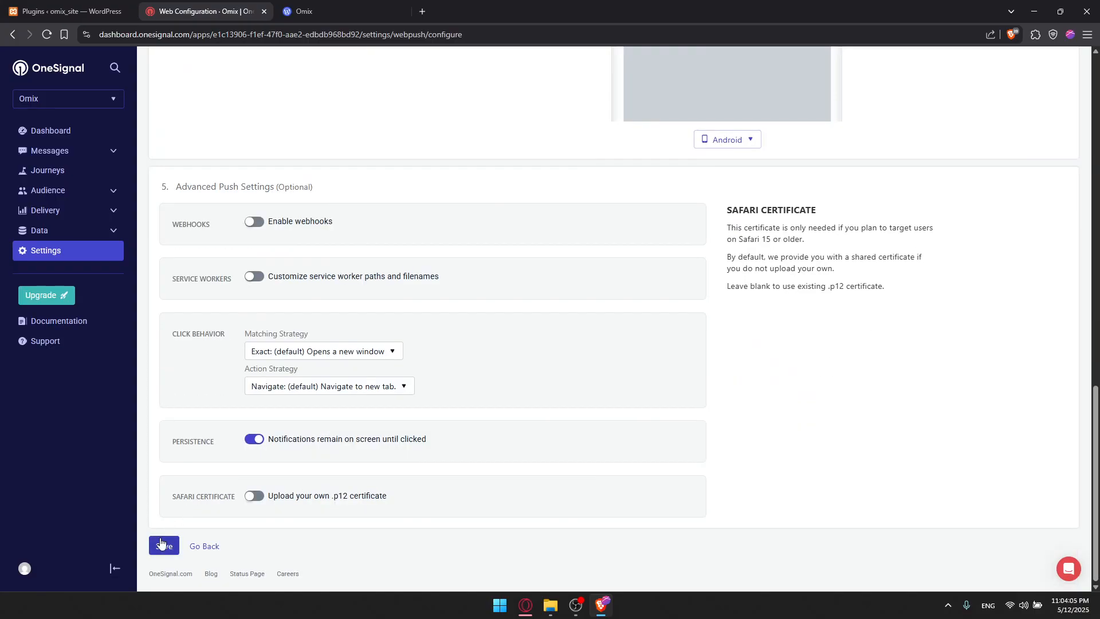
left_click(163, 545)
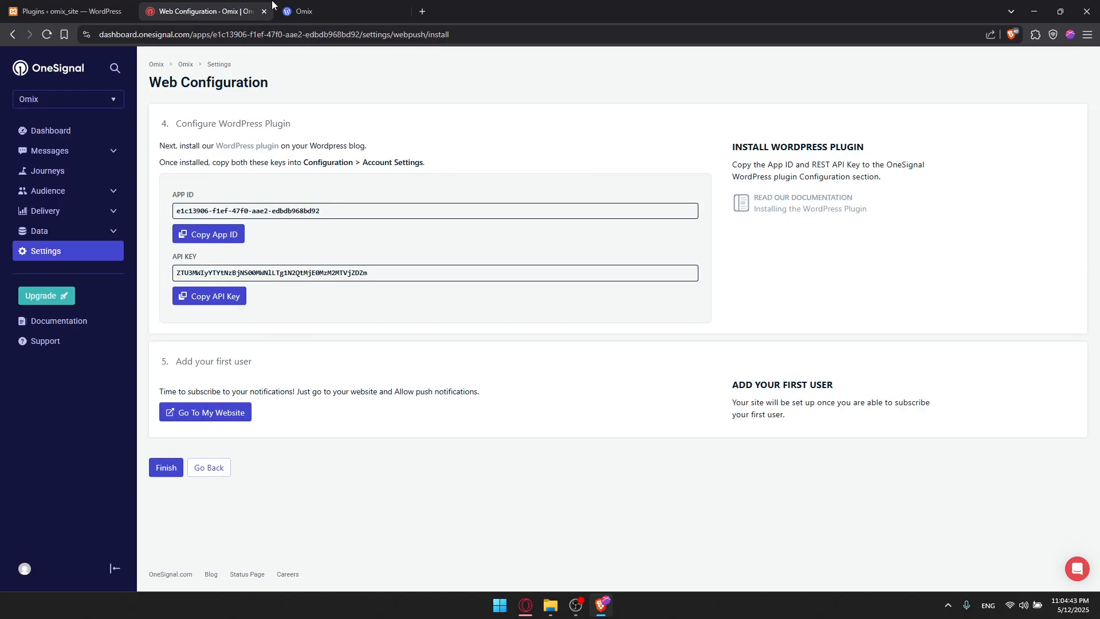
Close the Omix site tab and finish the install step.
left_click(292, 4)
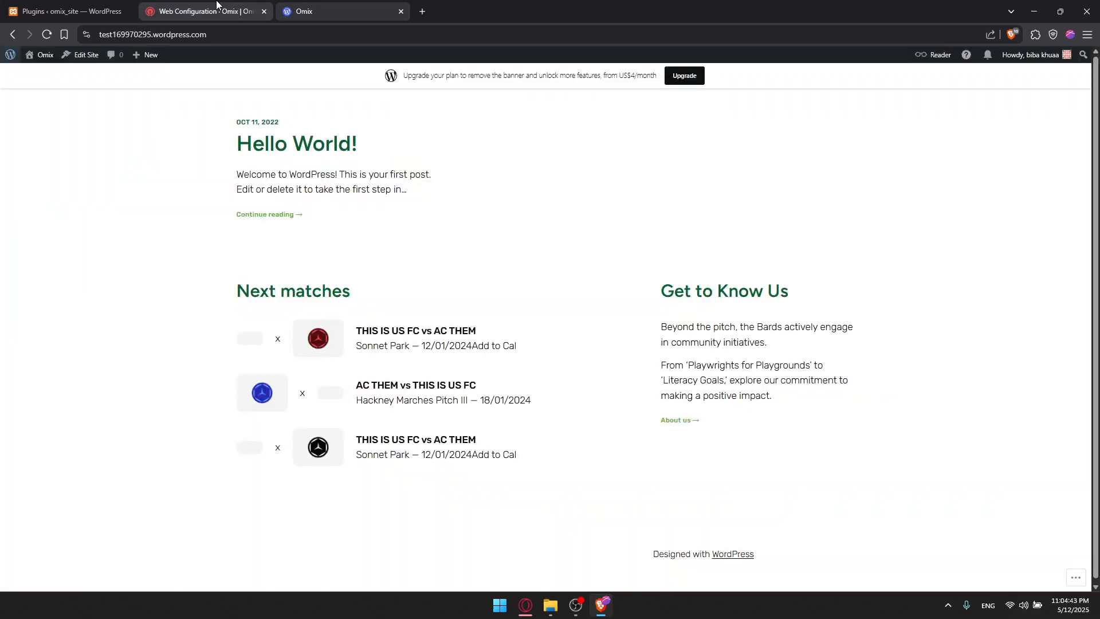
left_click(217, 4)
left_click(332, 3)
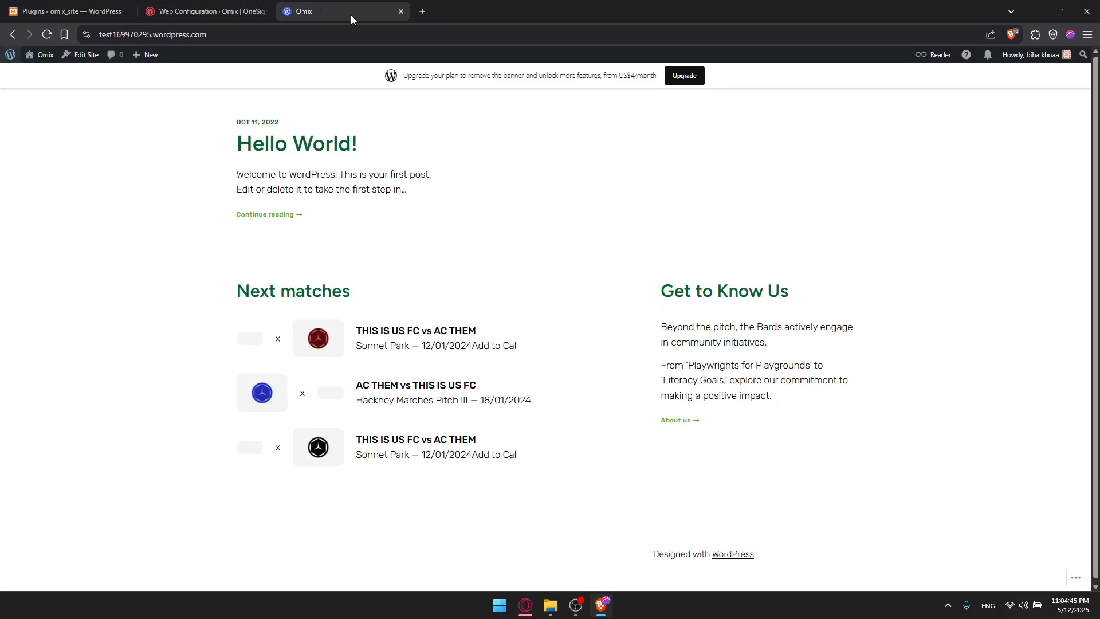
key("ctrl+w")
left_click(167, 469)
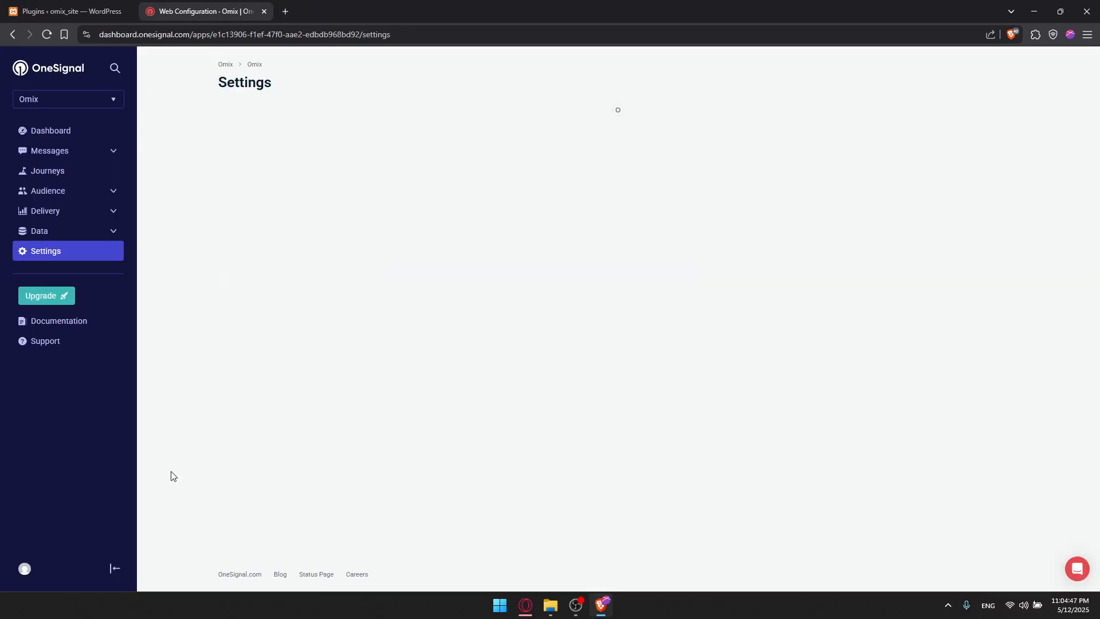
Reopen the Web platform settings, switch the integration to Custom Code, and save the configuration.
left_click(348, 185)
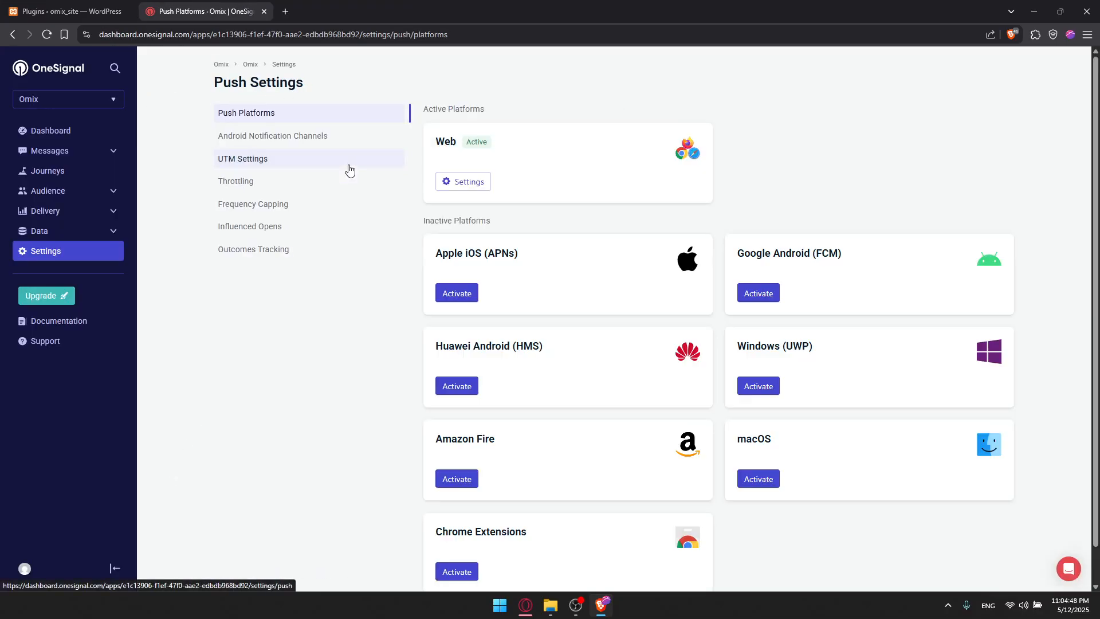
left_click(487, 184)
scroll(488, 282, "down", 20)
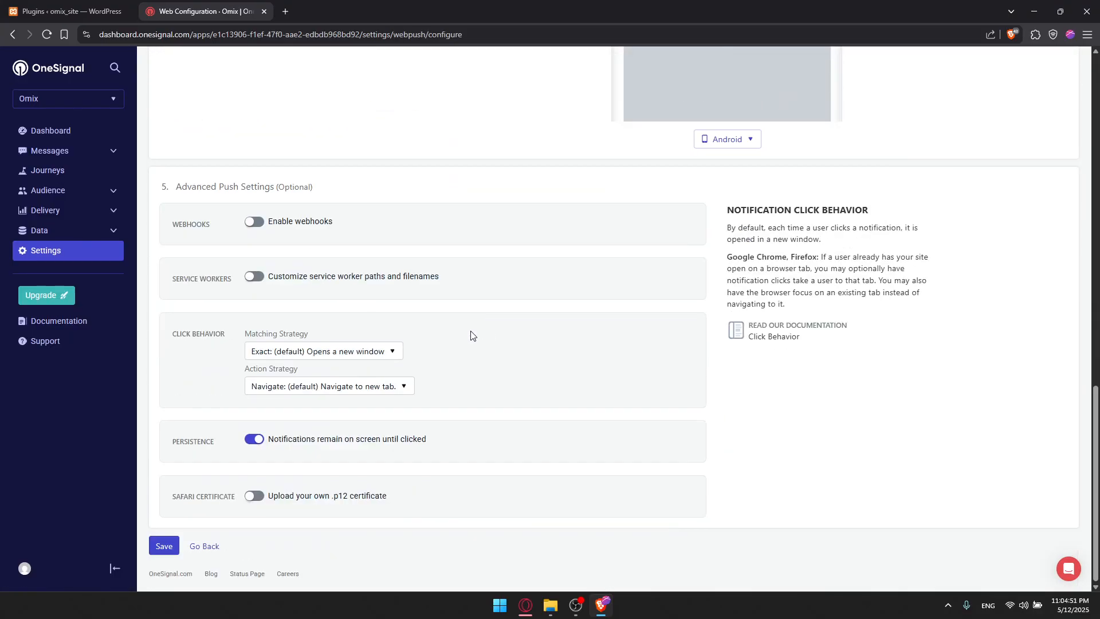
scroll(471, 335, "up", 20)
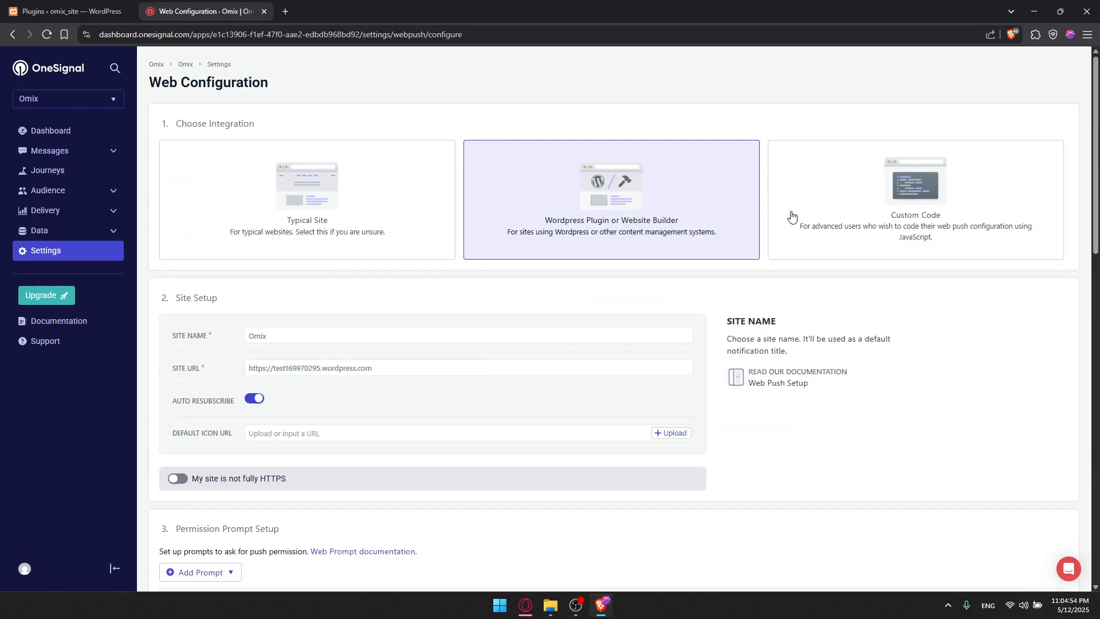
left_click(870, 179)
scroll(744, 246, "down", 3)
scroll(724, 246, "up", 3)
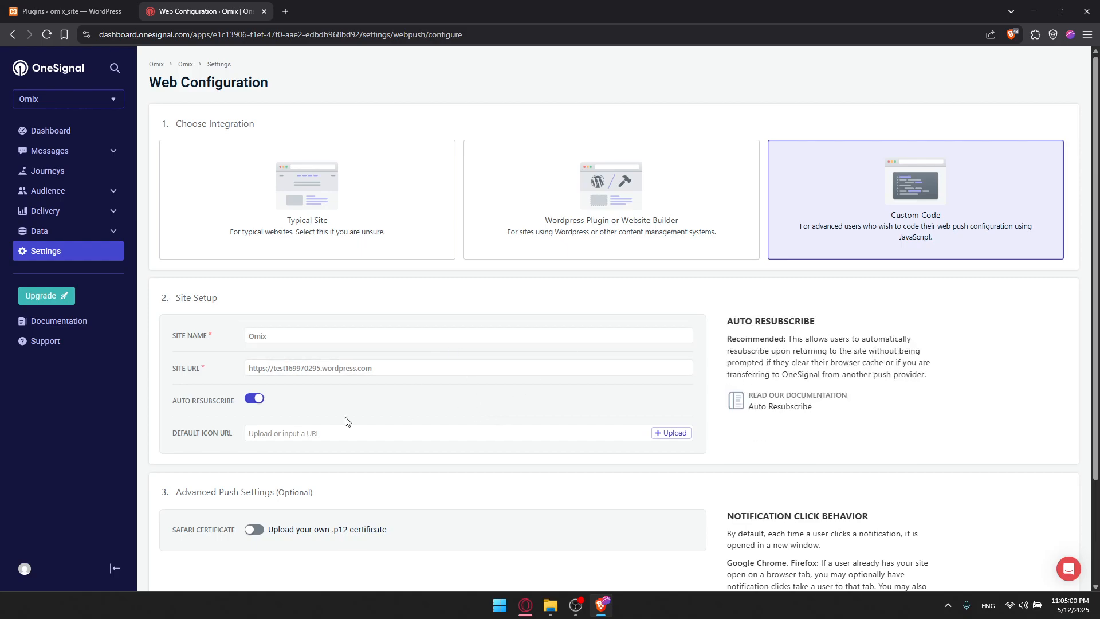
scroll(389, 417, "down", 2)
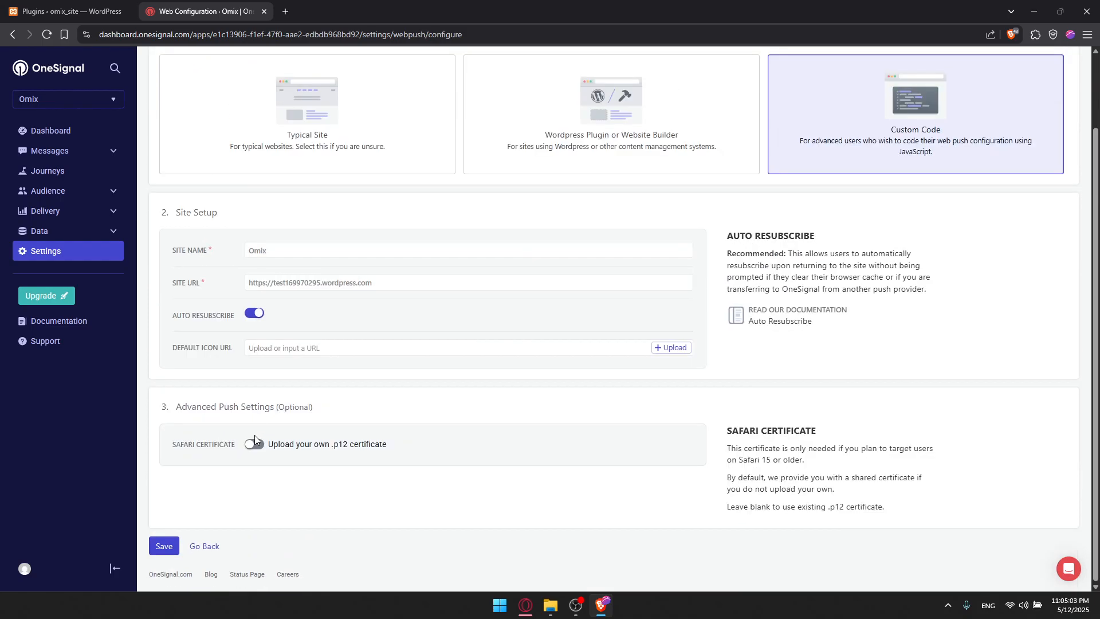
left_click(164, 546)
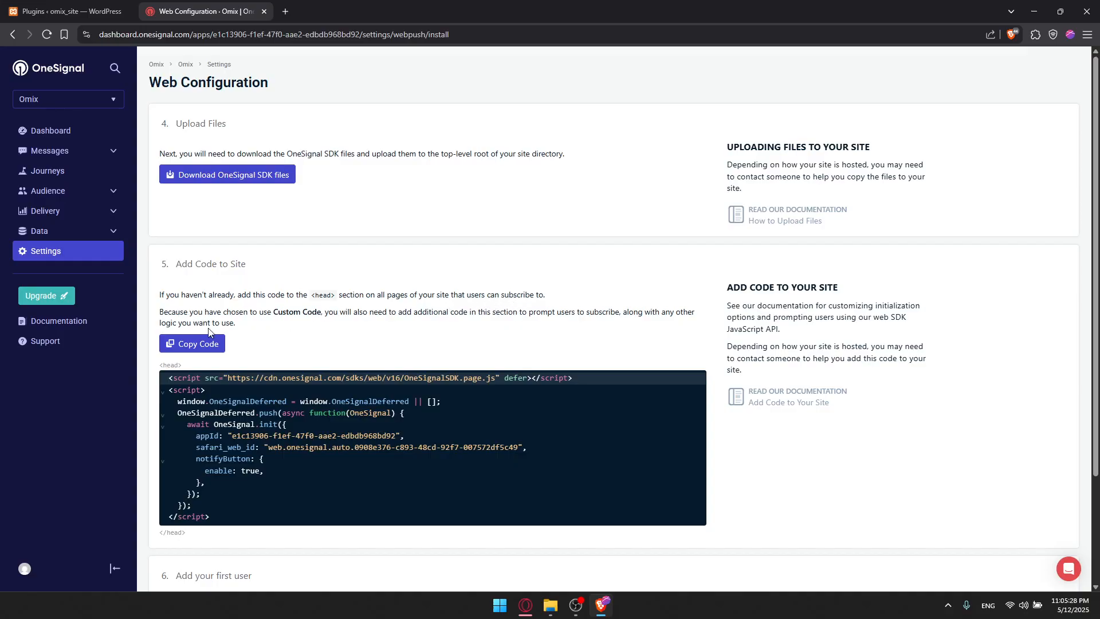
Reopen the previously closed Omix site tab and discard the extra blank tab, returning to the Web Configuration page.
scroll(195, 343, "down", 2)
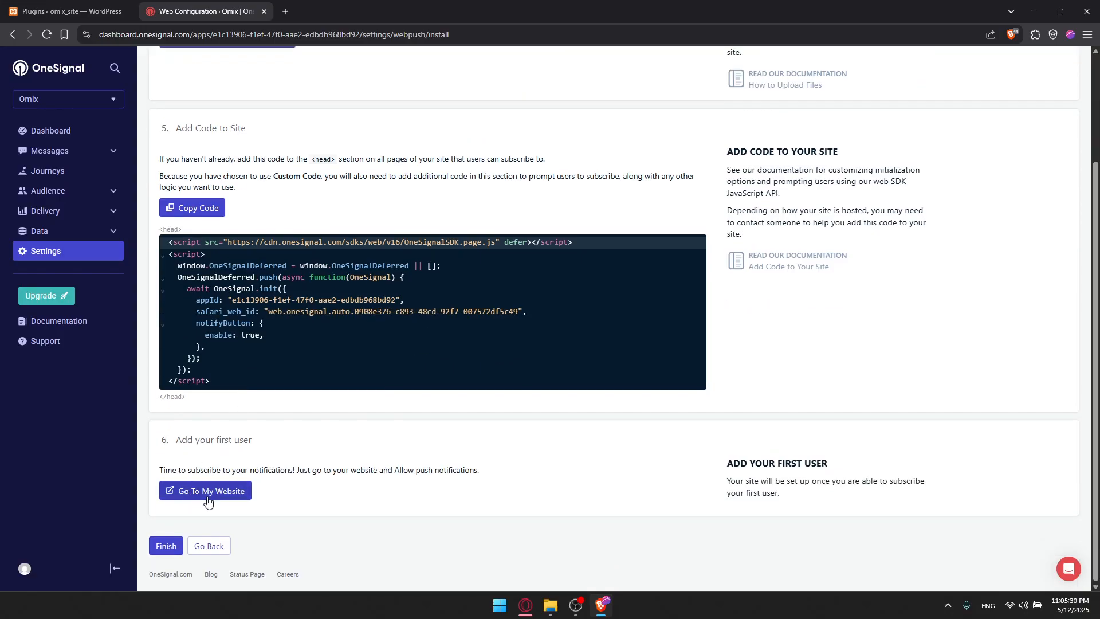
left_click(63, 5)
left_click(229, 11)
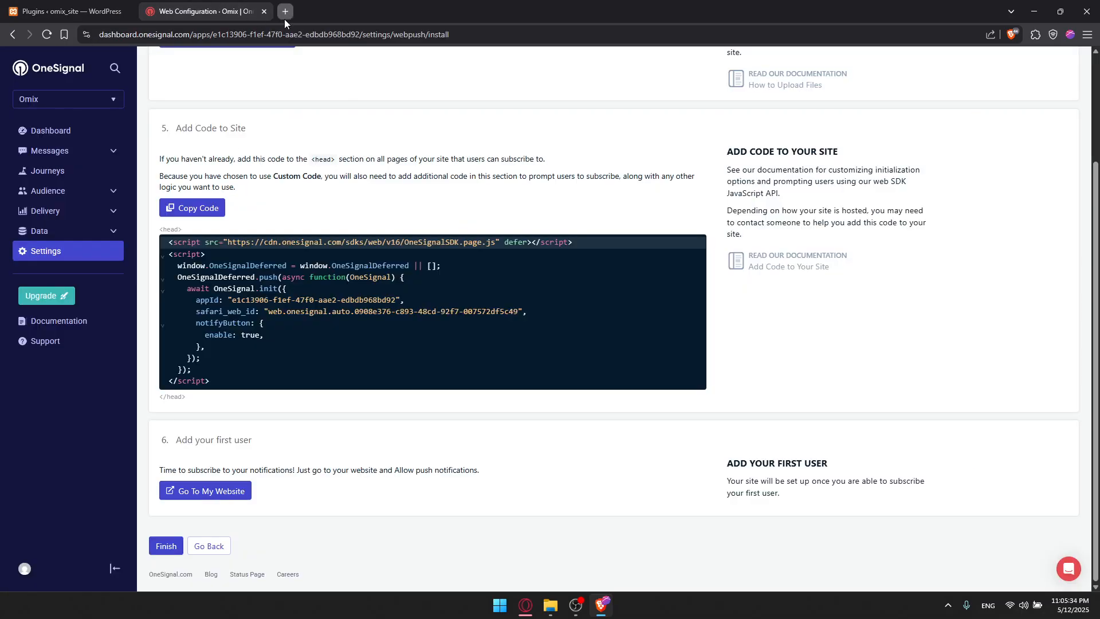
left_click(284, 19)
type("omix")
key("BackSpace")
key("BackSpace")
key("BackSpace")
key("BackSpace")
type("word")
key("BackSpace")
key("BackSpace")
key("BackSpace")
key("BackSpace")
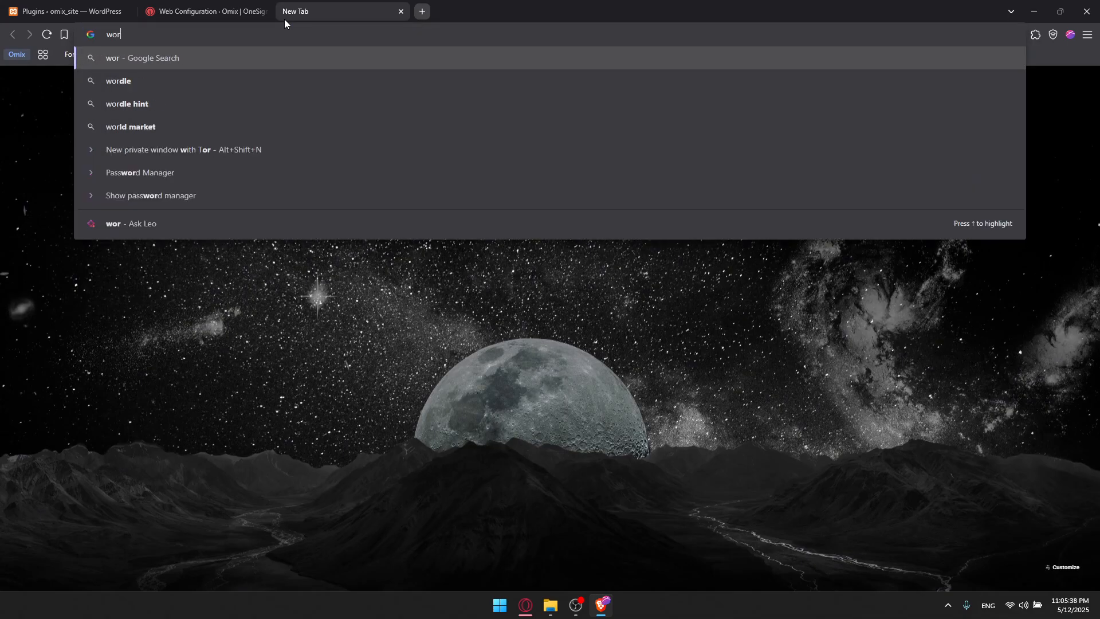
key("ctrl+shift+t")
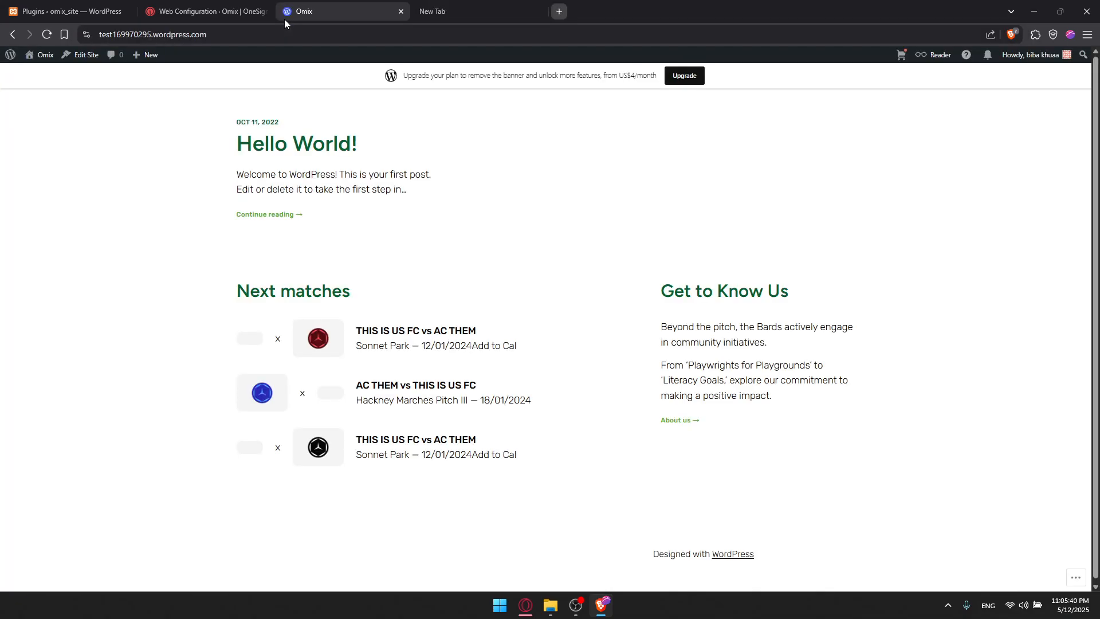
key("ctrl+Tab")
key("ctrl+w")
left_click(247, 6)
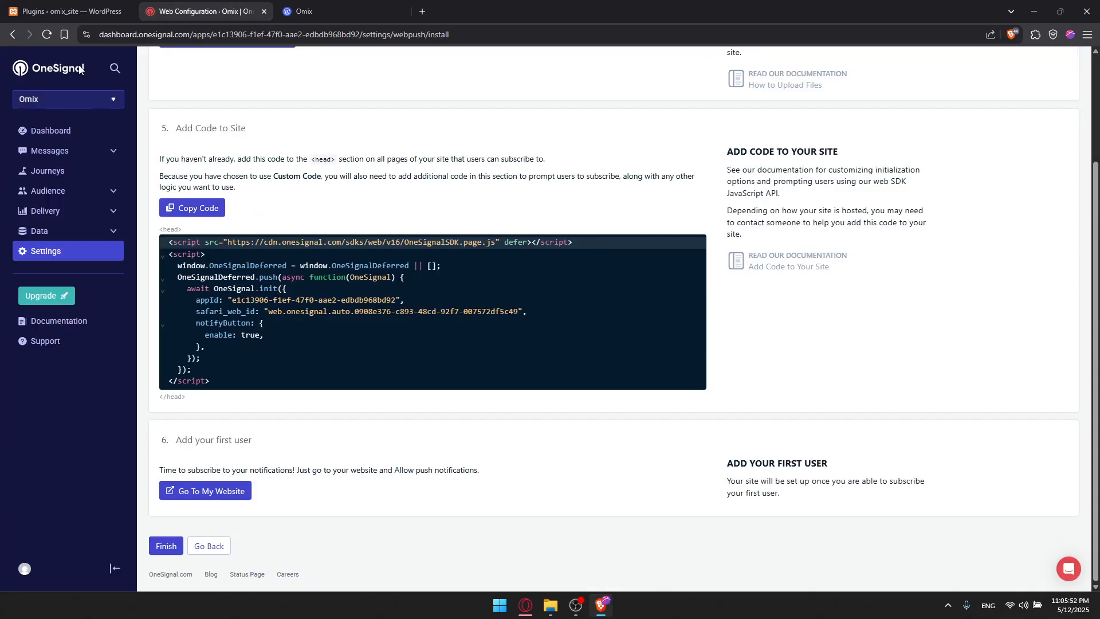
Start a new push notification in Messages using the Rating pre-built template.
left_click(44, 153)
left_click(45, 170)
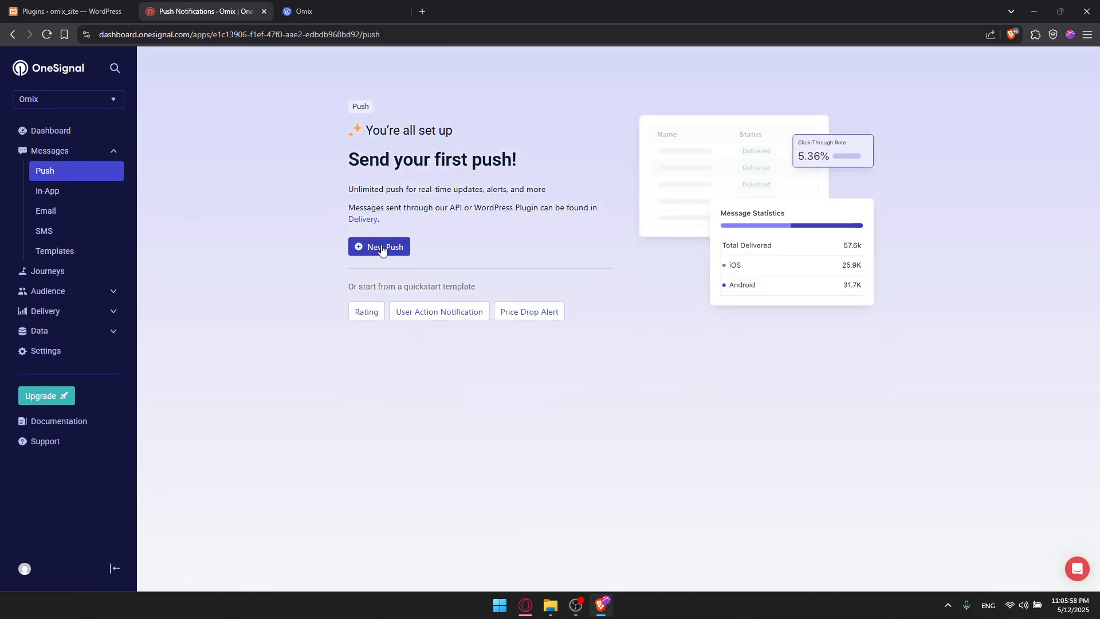
left_click(382, 249)
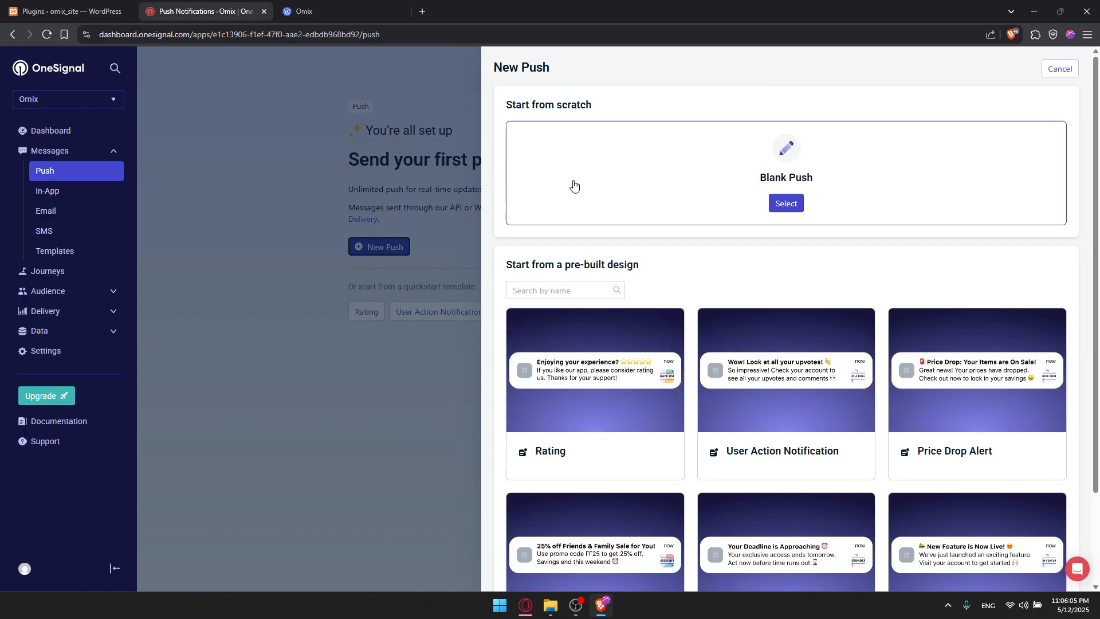
mouse_move(576, 405)
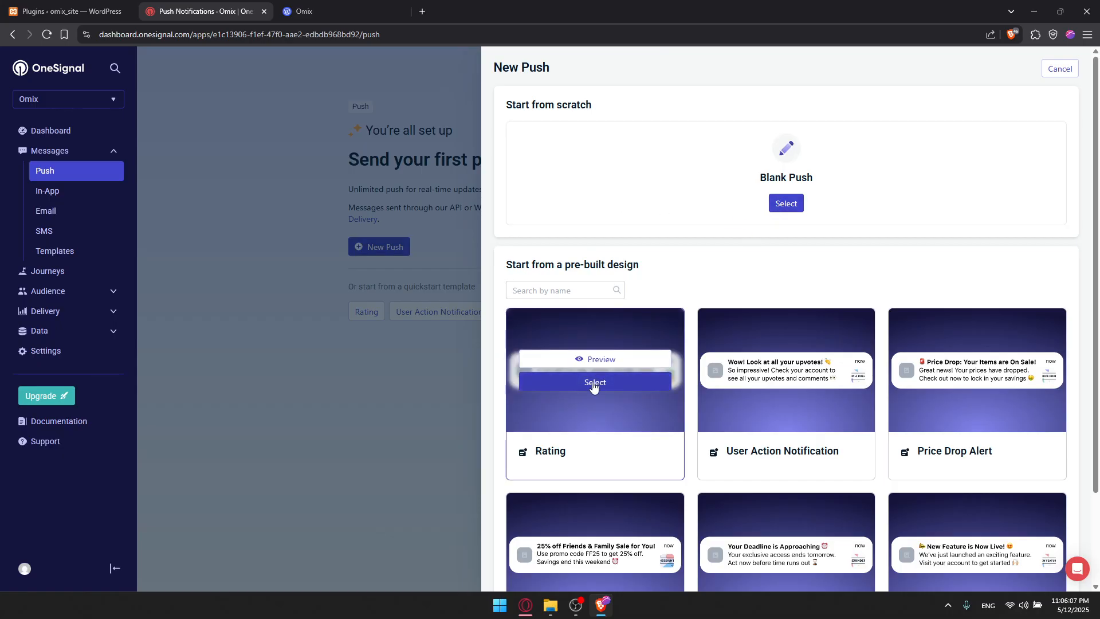
left_click(593, 382)
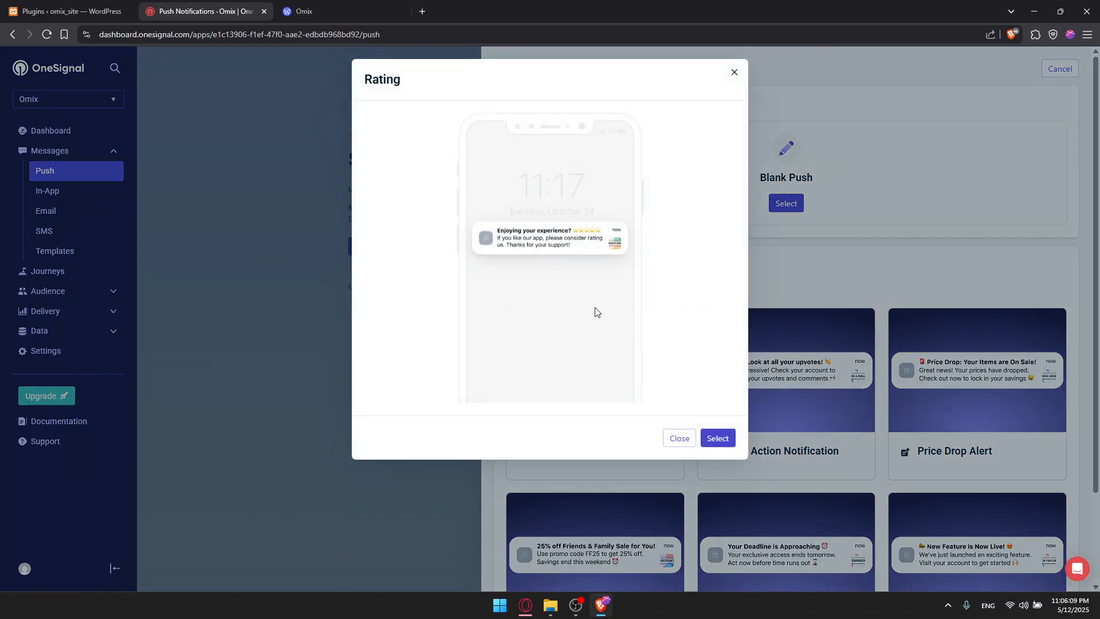
left_click(713, 439)
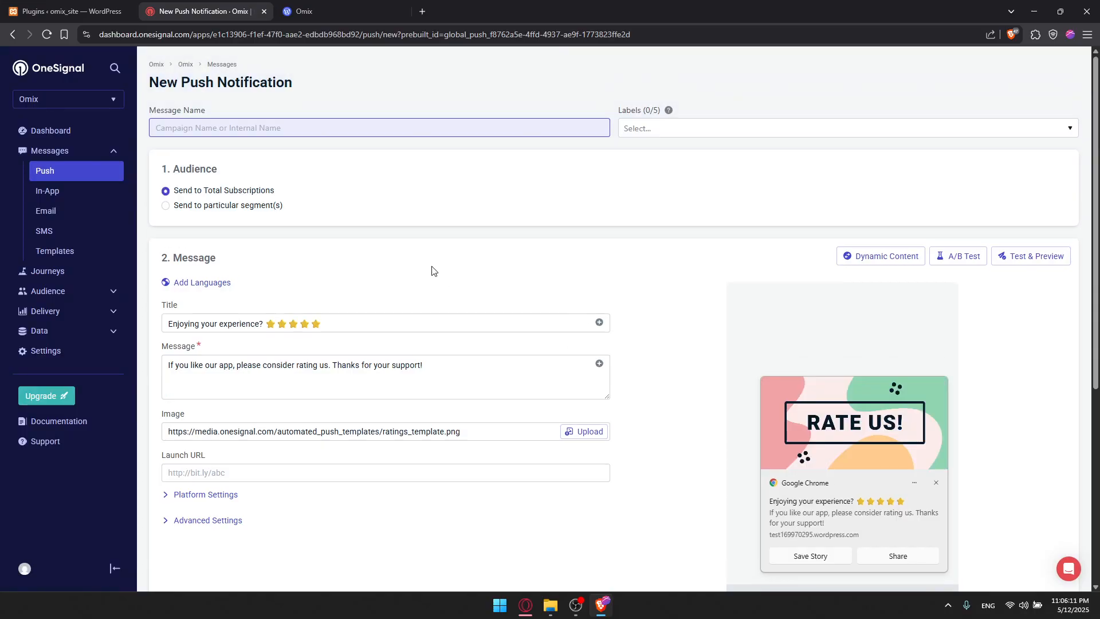
Name the message Jbdasjk, then review and send it.
type("Jbdasjk")
scroll(413, 132, "down", 5)
left_click(208, 547)
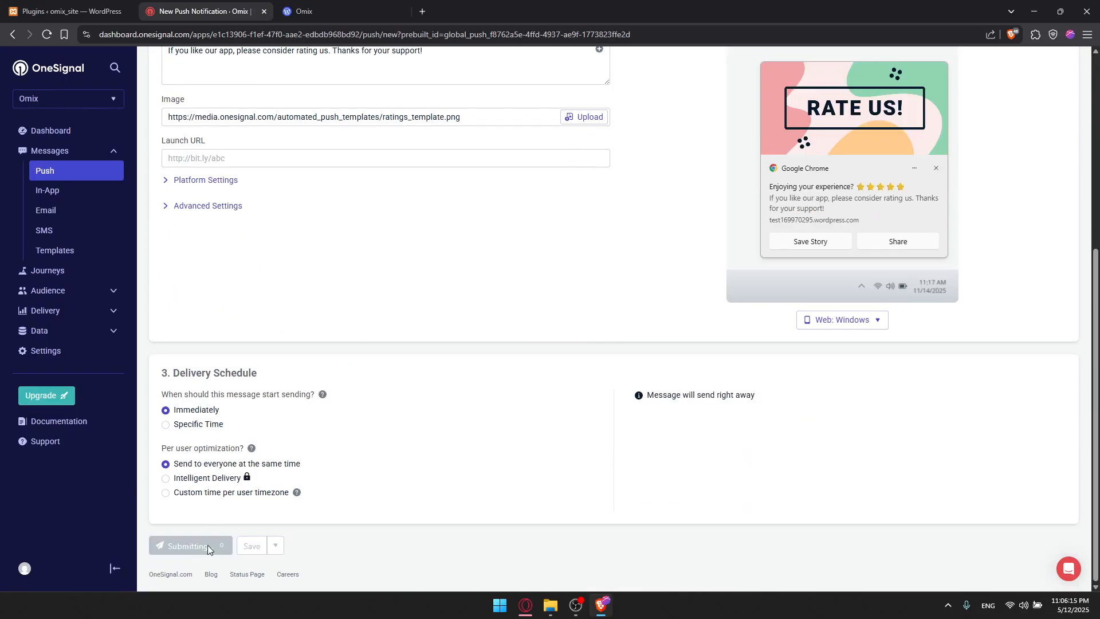
left_click(695, 399)
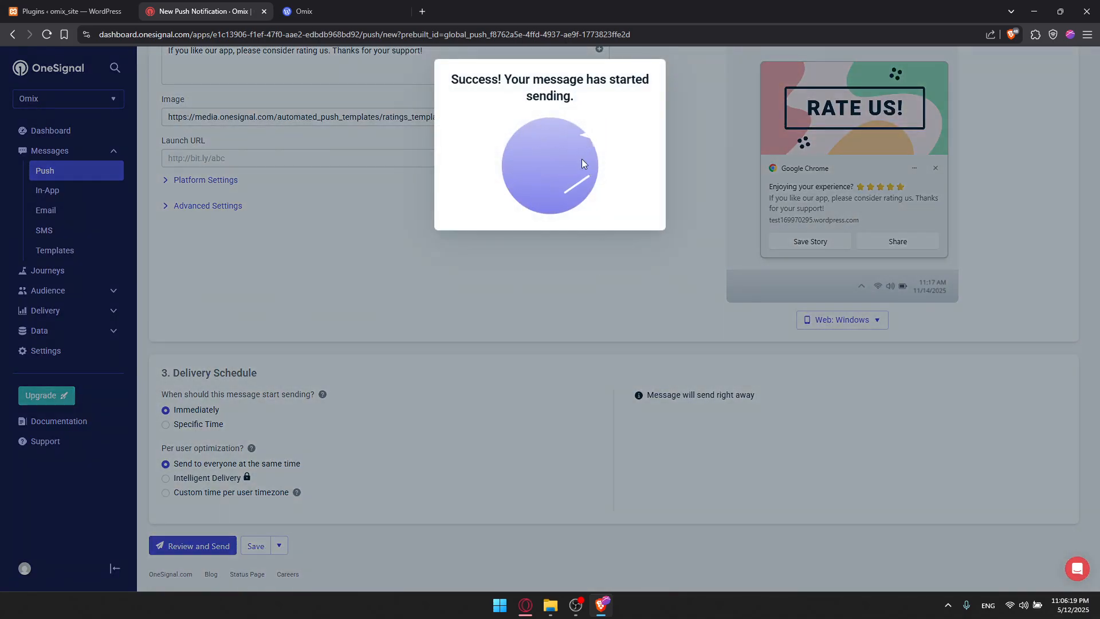
Reload the Omix site tab and switch back to the sent message's report.
left_click(359, 14)
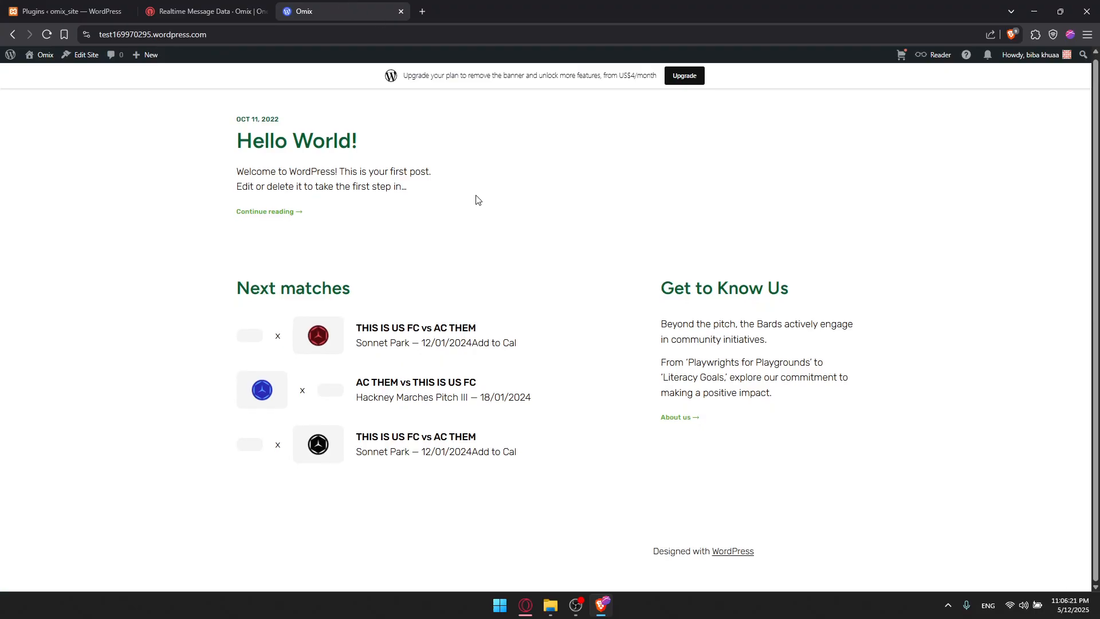
left_click(47, 34)
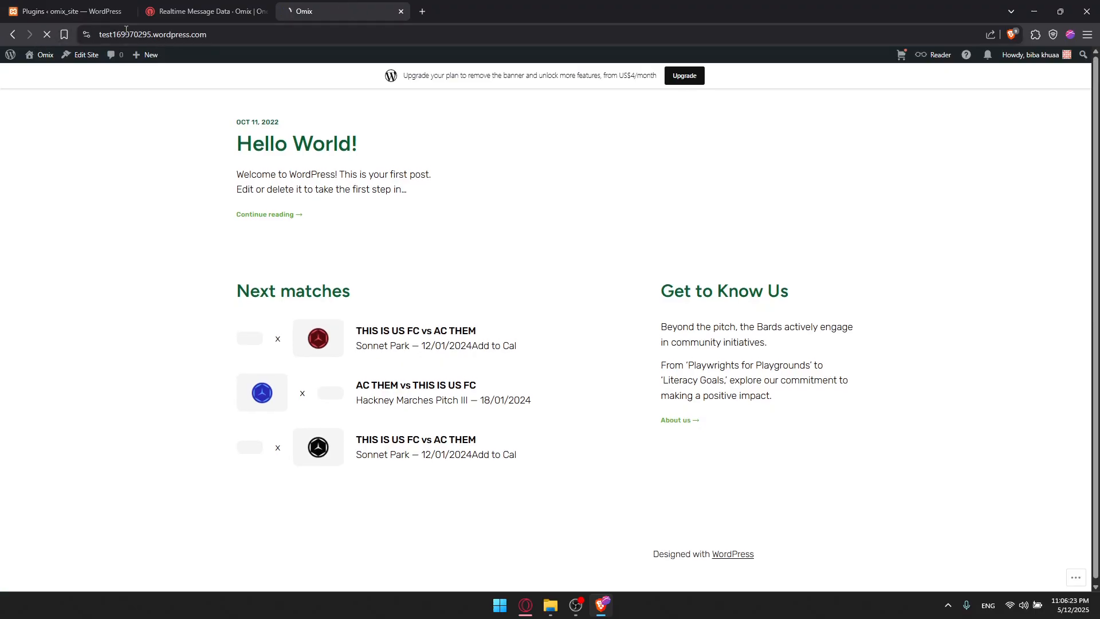
left_click(240, 12)
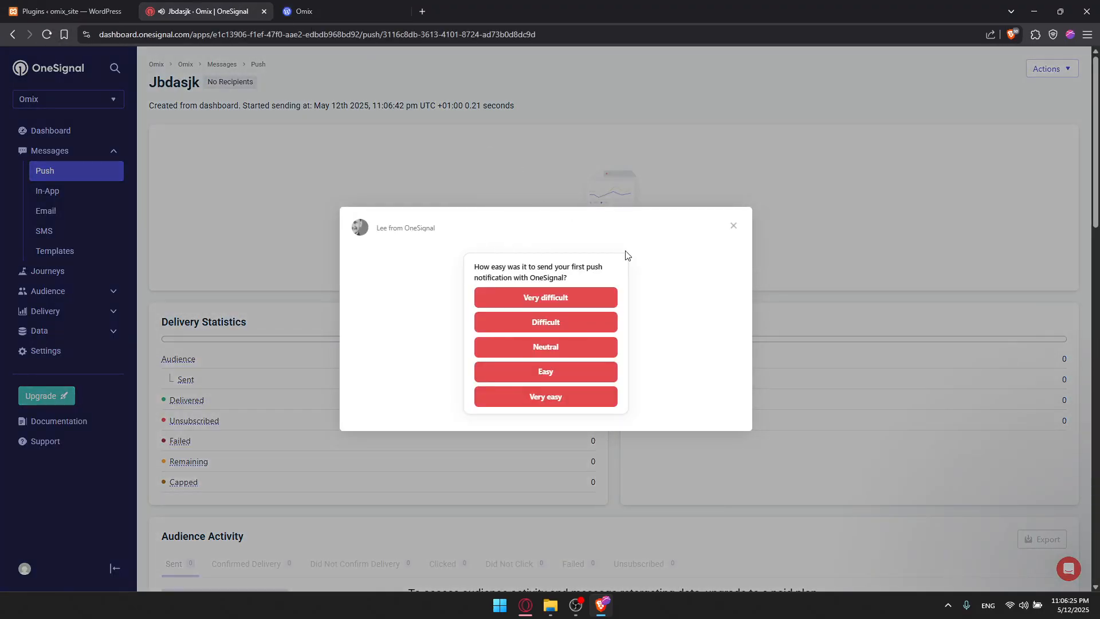
left_click(397, 9)
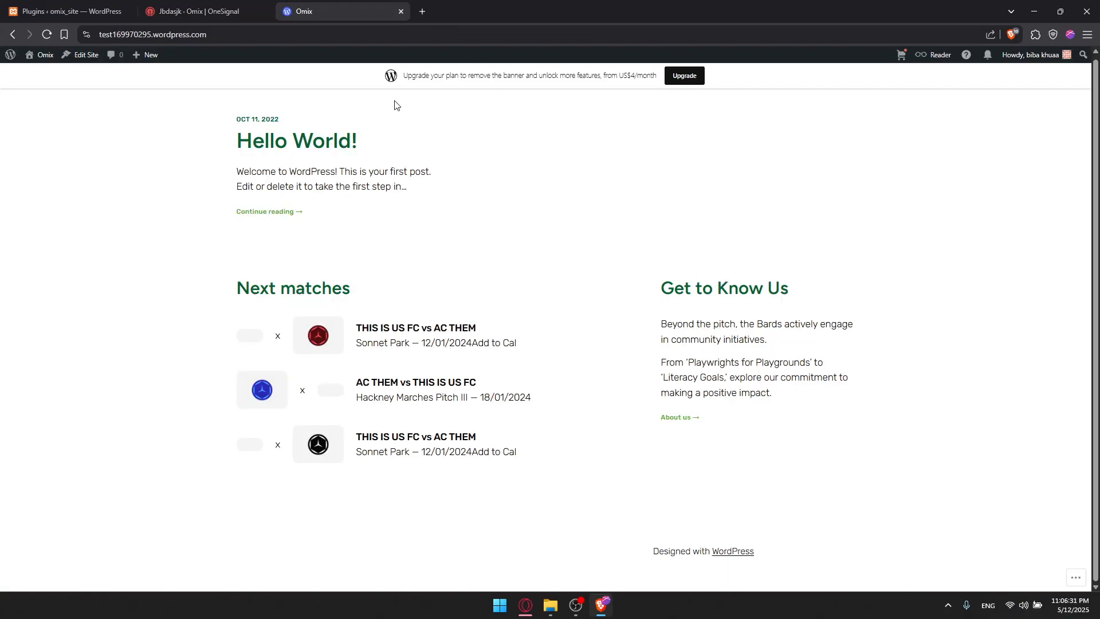
left_click(178, 7)
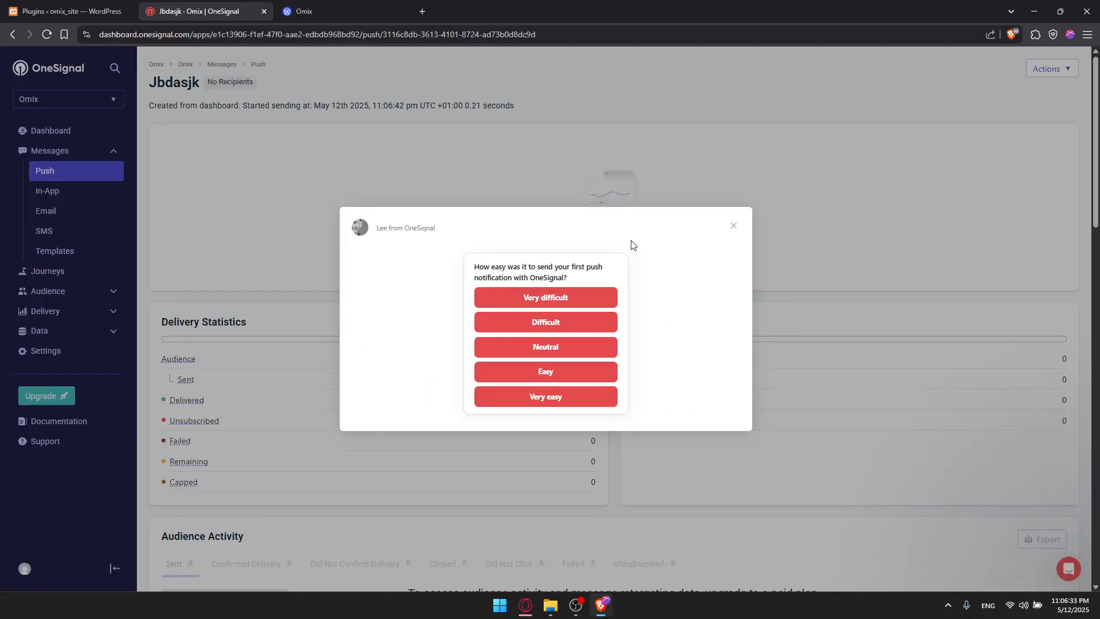
Dismiss the feedback survey and examine the message's delivery statistics, audience activity and message settings.
left_click(734, 225)
scroll(535, 248, "down", 5)
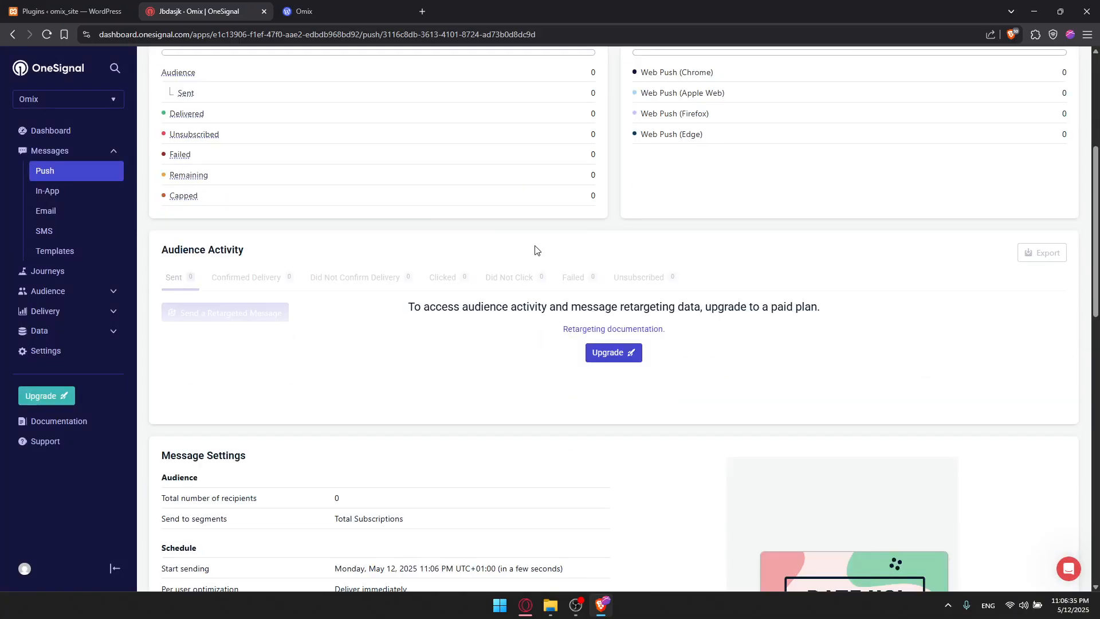
scroll(517, 264, "up", 4)
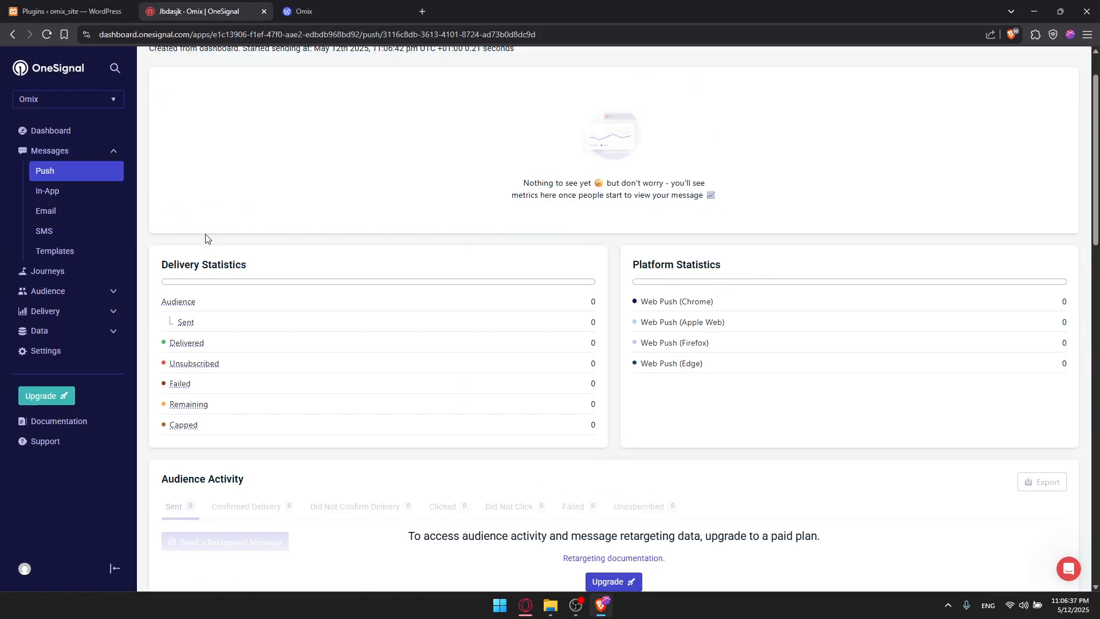
left_click_drag(158, 264, 277, 268)
left_click_drag(638, 267, 757, 277)
left_click(743, 268)
scroll(743, 270, "down", 6)
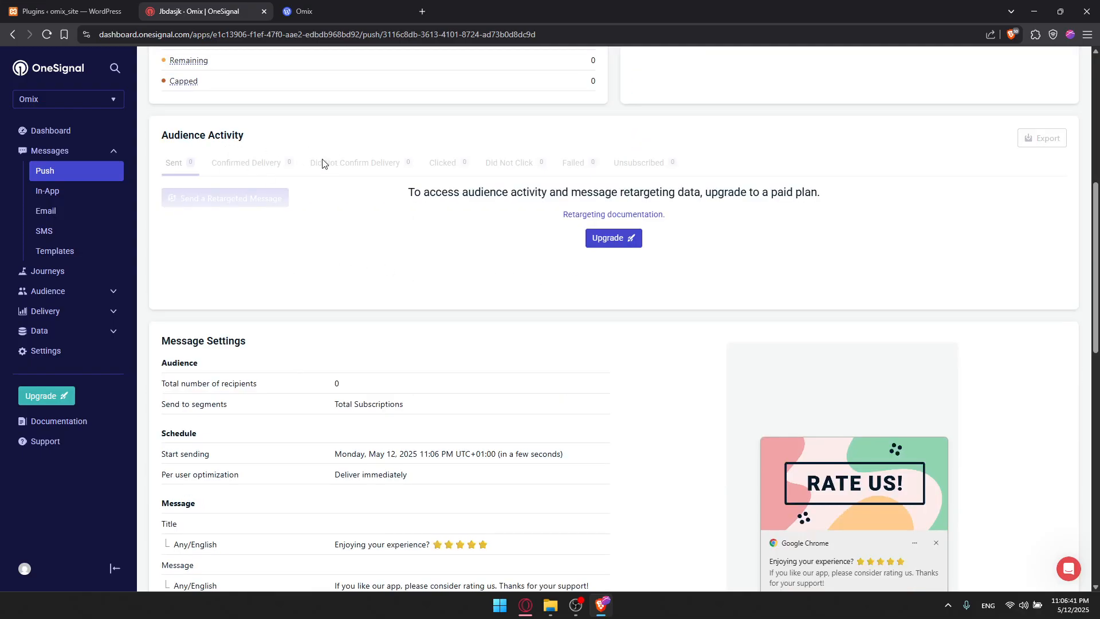
scroll(318, 161, "up", 1)
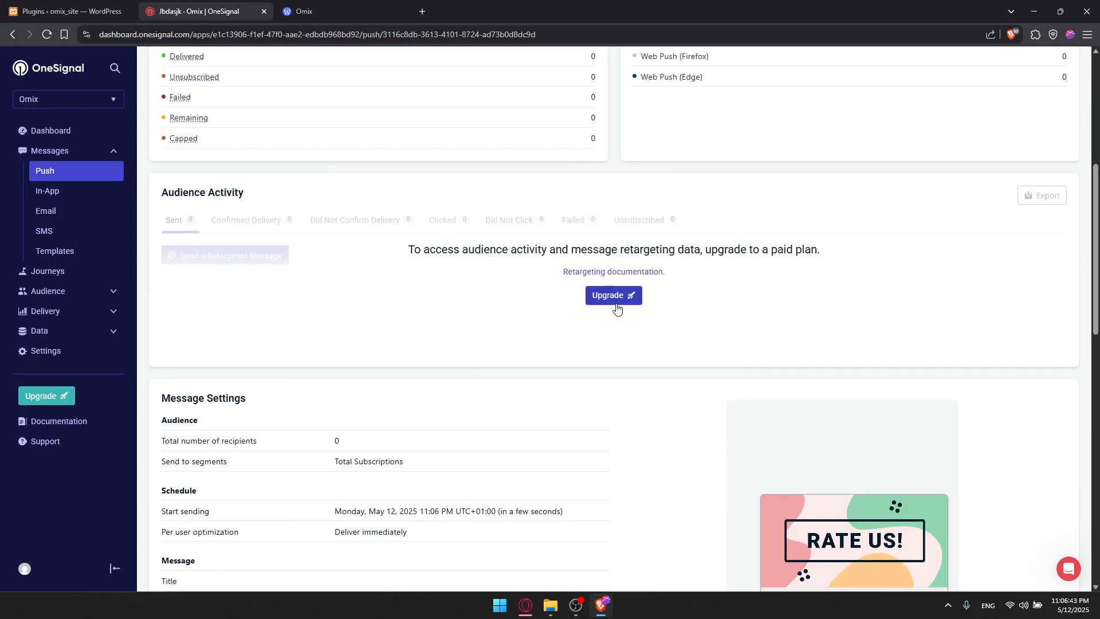
scroll(616, 311, "down", 5)
left_click_drag(258, 125, 150, 114)
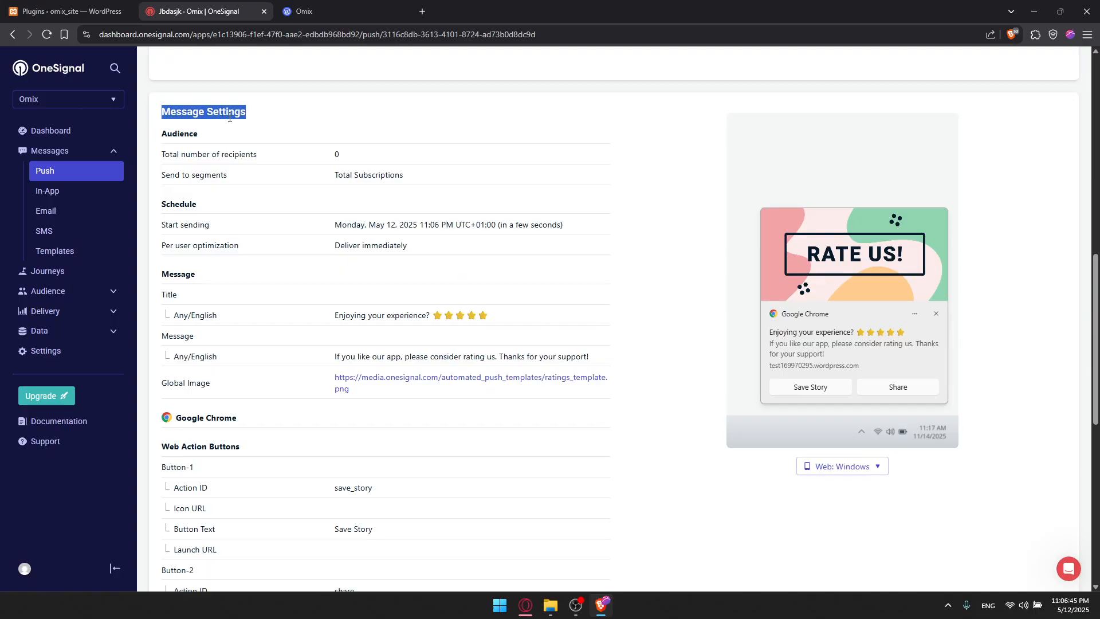
scroll(246, 129, "down", 9)
scroll(247, 145, "up", 12)
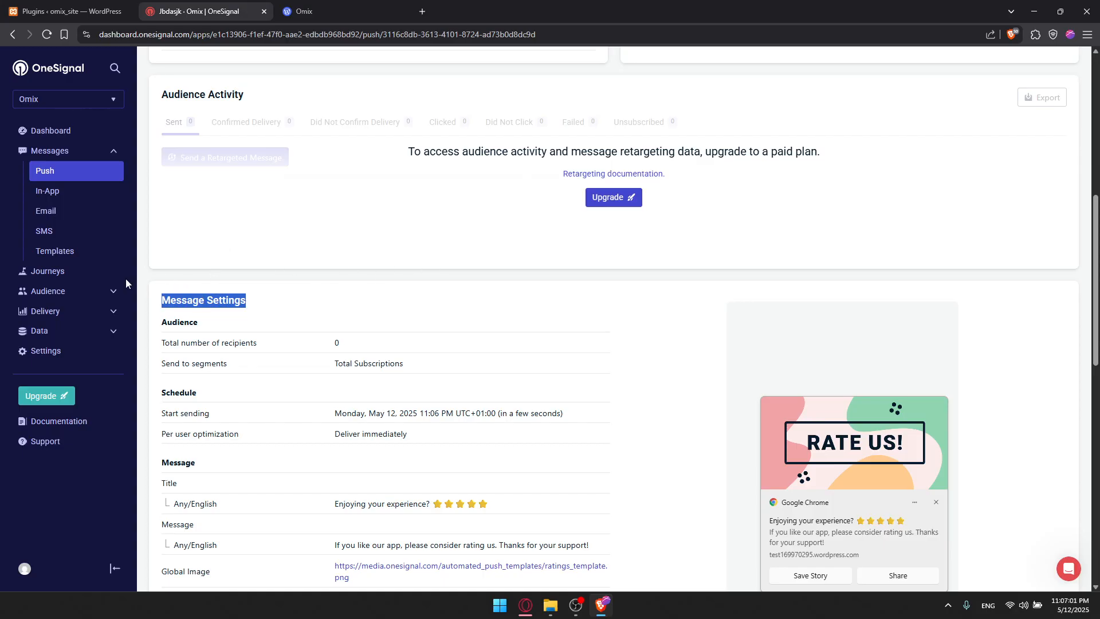
Switch to the WordPress admin Plugins page and open the Tools menu.
left_click(337, 6)
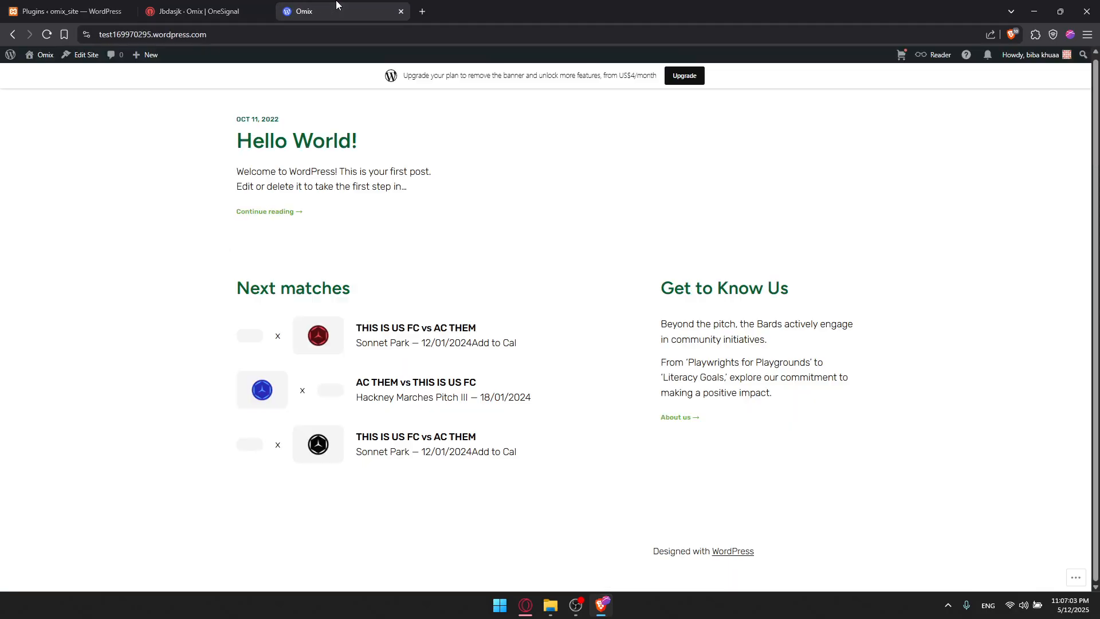
left_click(75, 6)
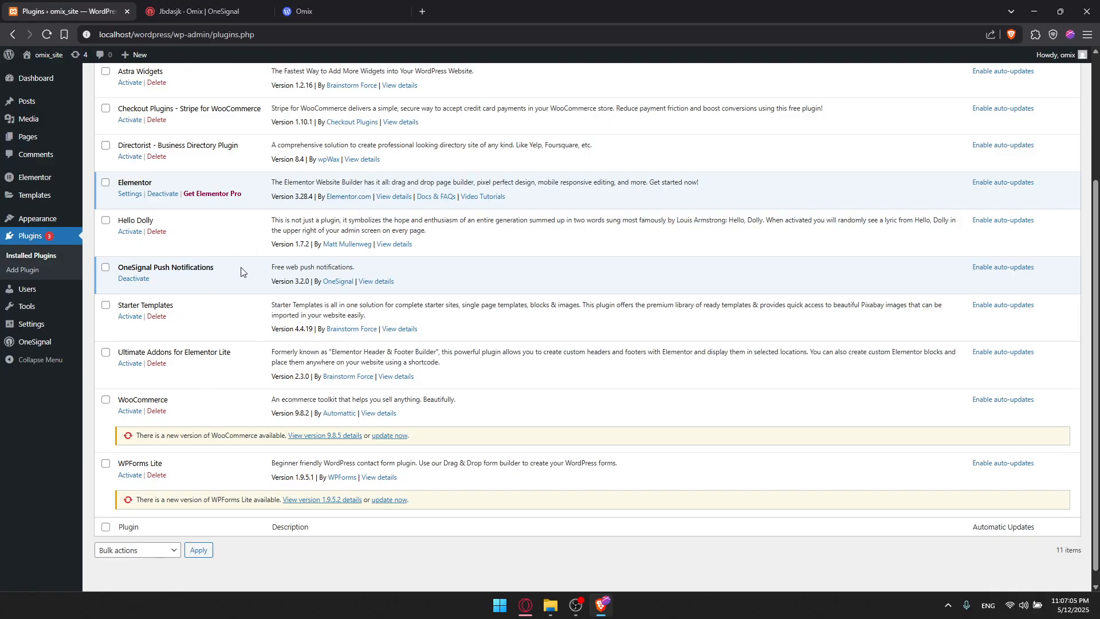
mouse_move(73, 308)
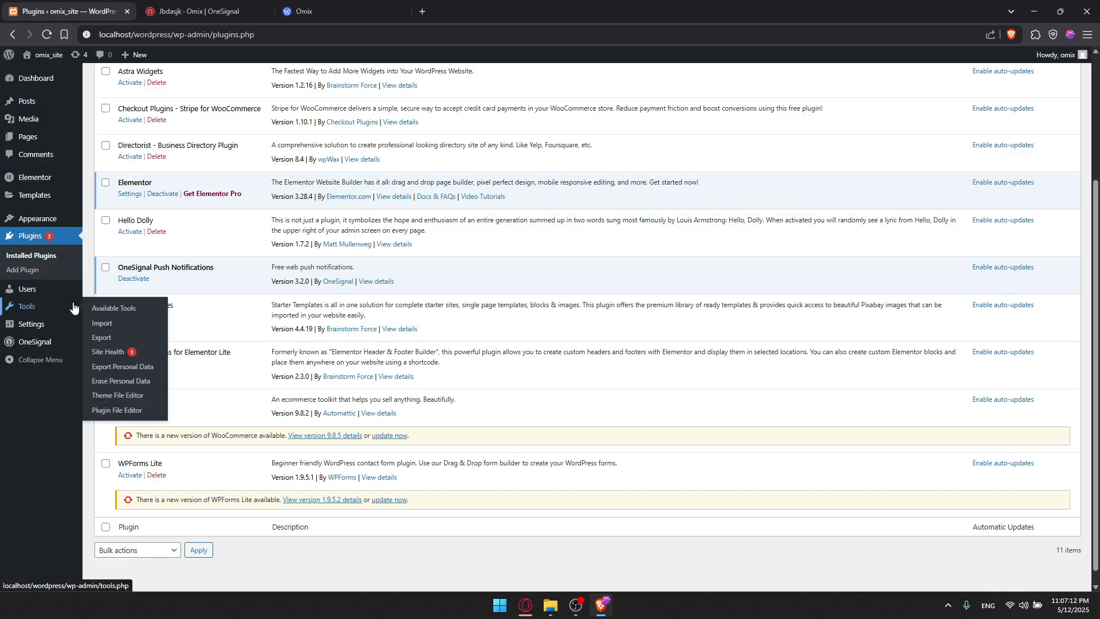